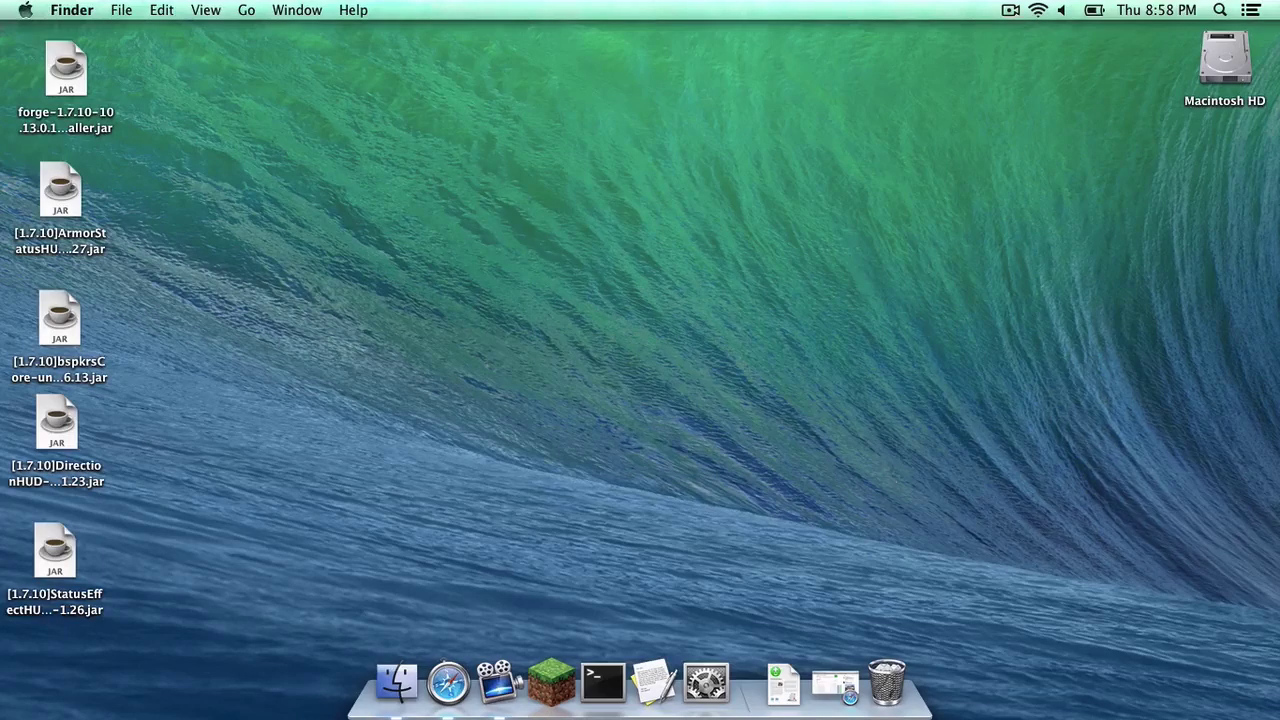
# Restore Safari, check Forge's 1.7.10-Latest build, then bring up the bspkrsCore downloads page.
pyautogui.click(835, 683)
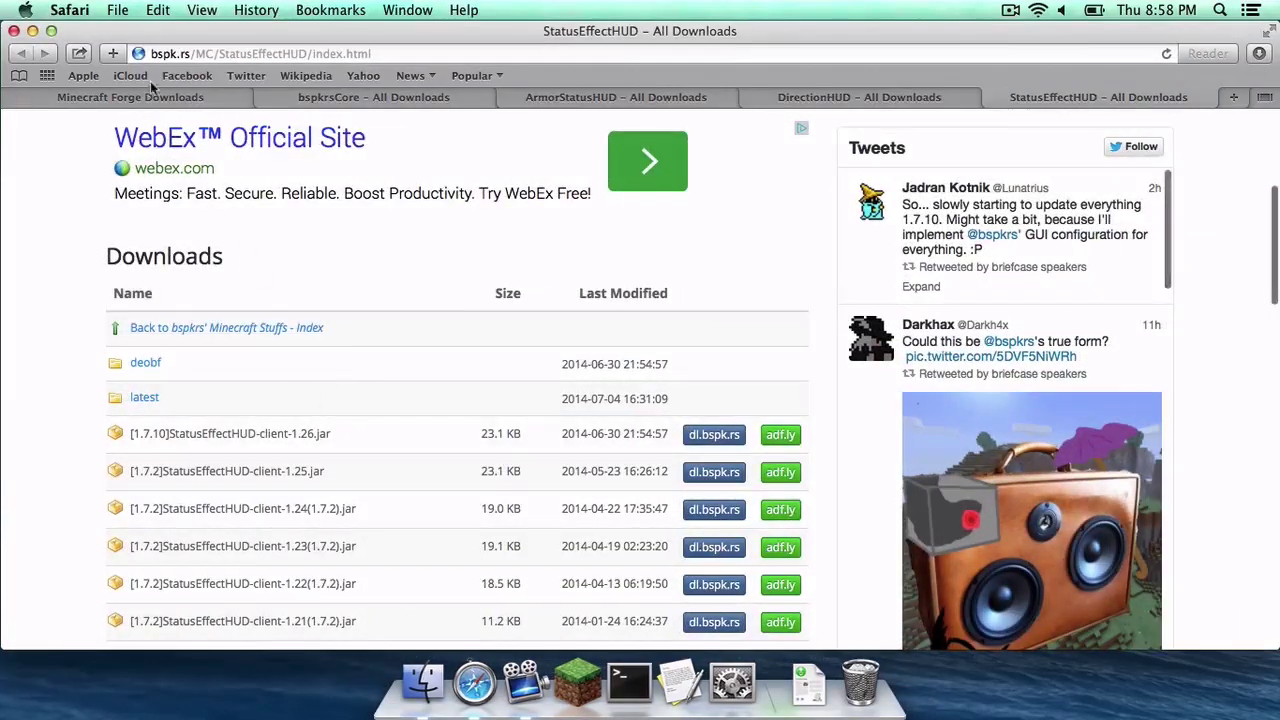
pyautogui.click(139, 98)
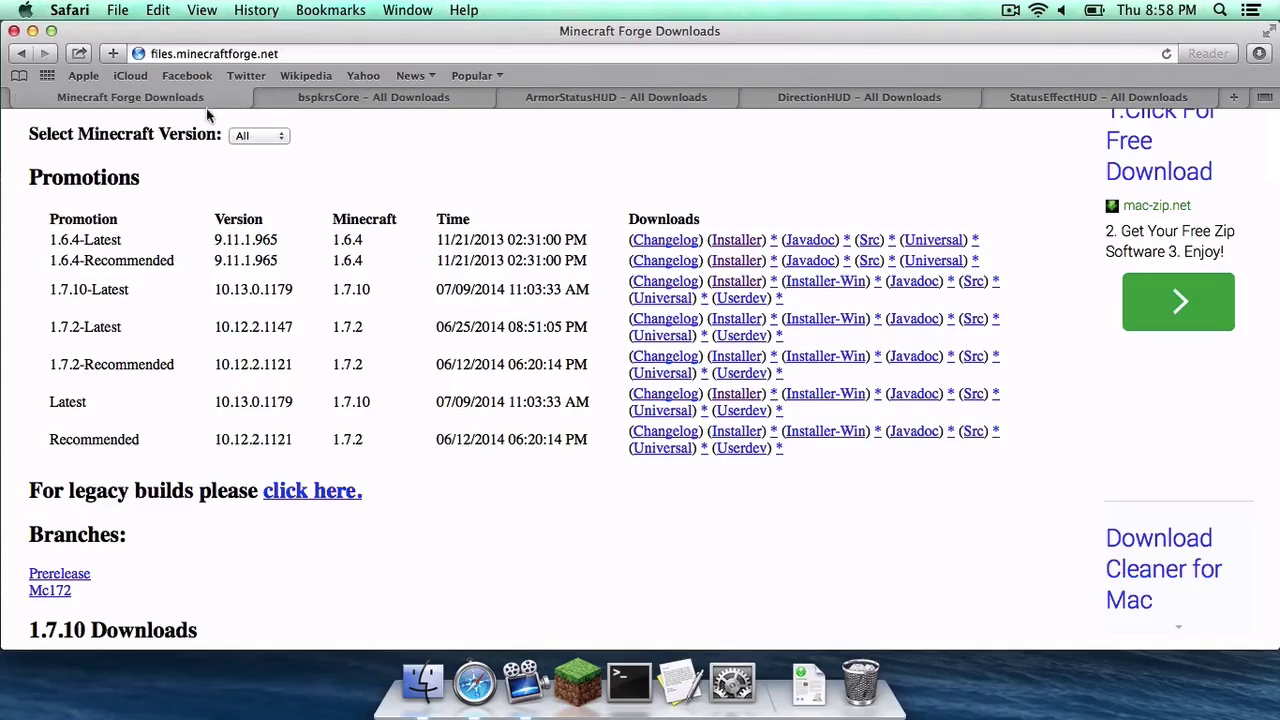
pyautogui.scroll(-1, 148, 305)
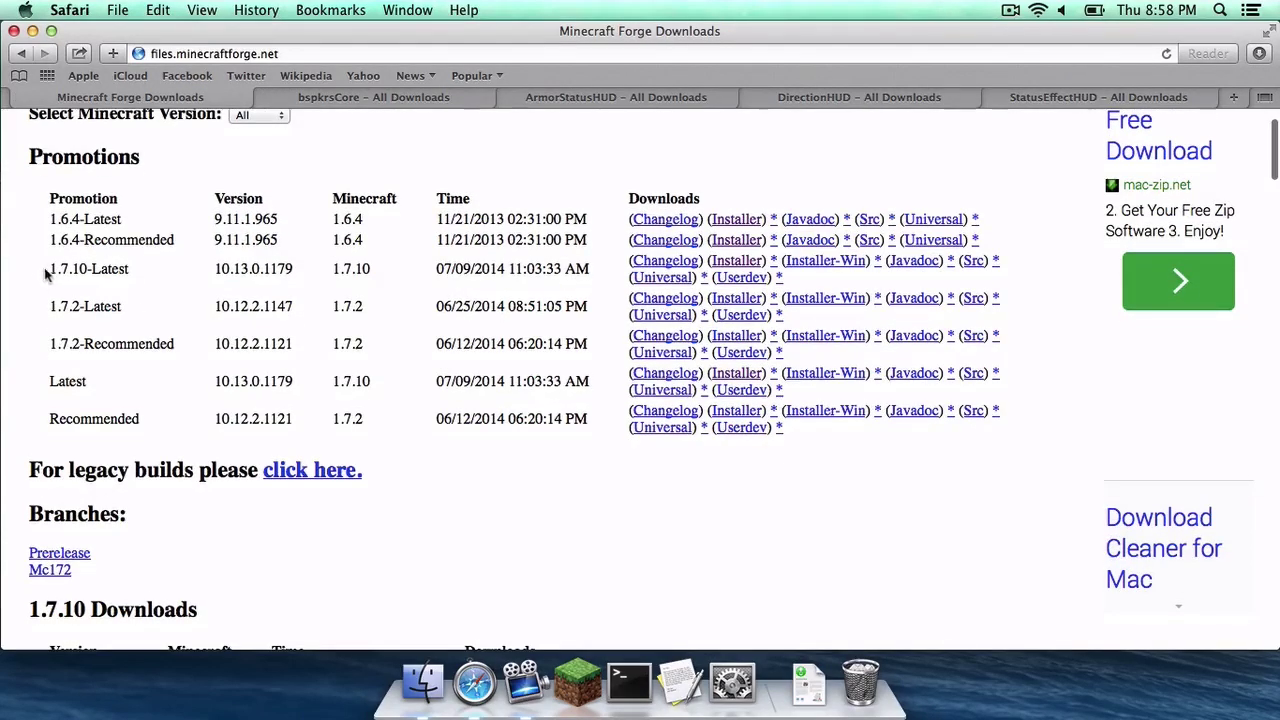
pyautogui.moveTo(47, 270); pyautogui.dragTo(127, 270)
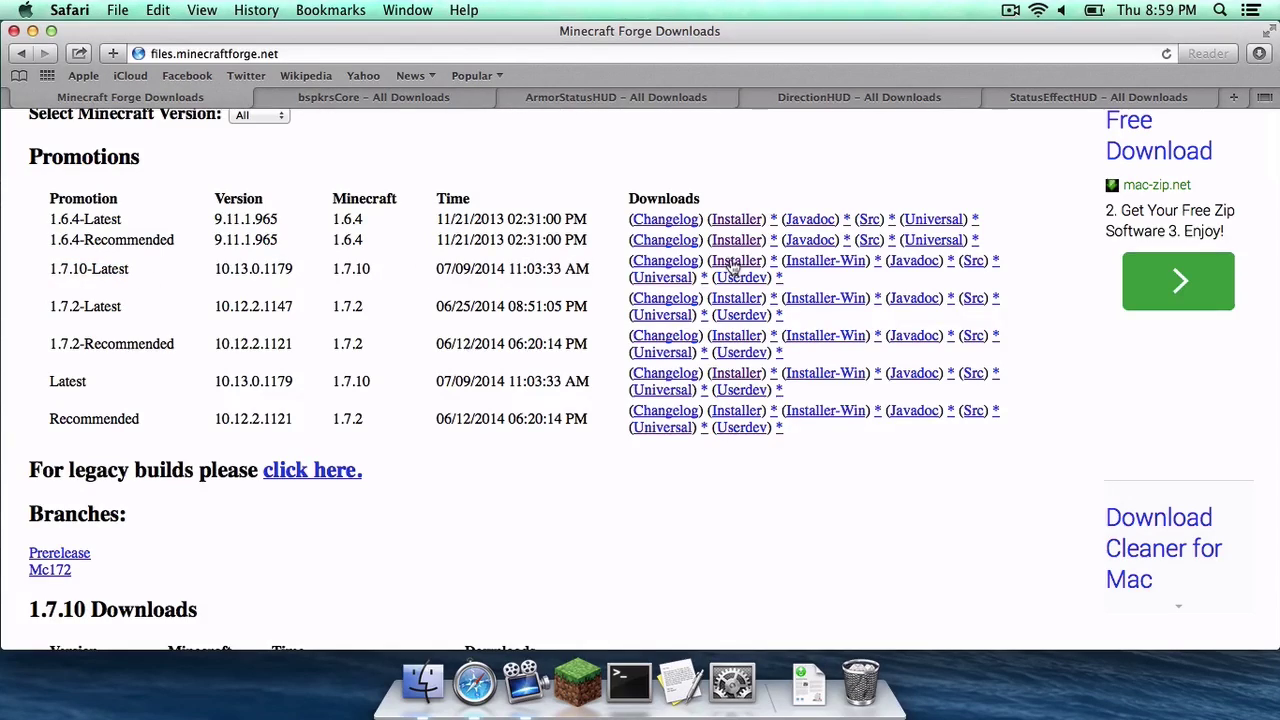
pyautogui.moveTo(70, 270); pyautogui.dragTo(130, 270)
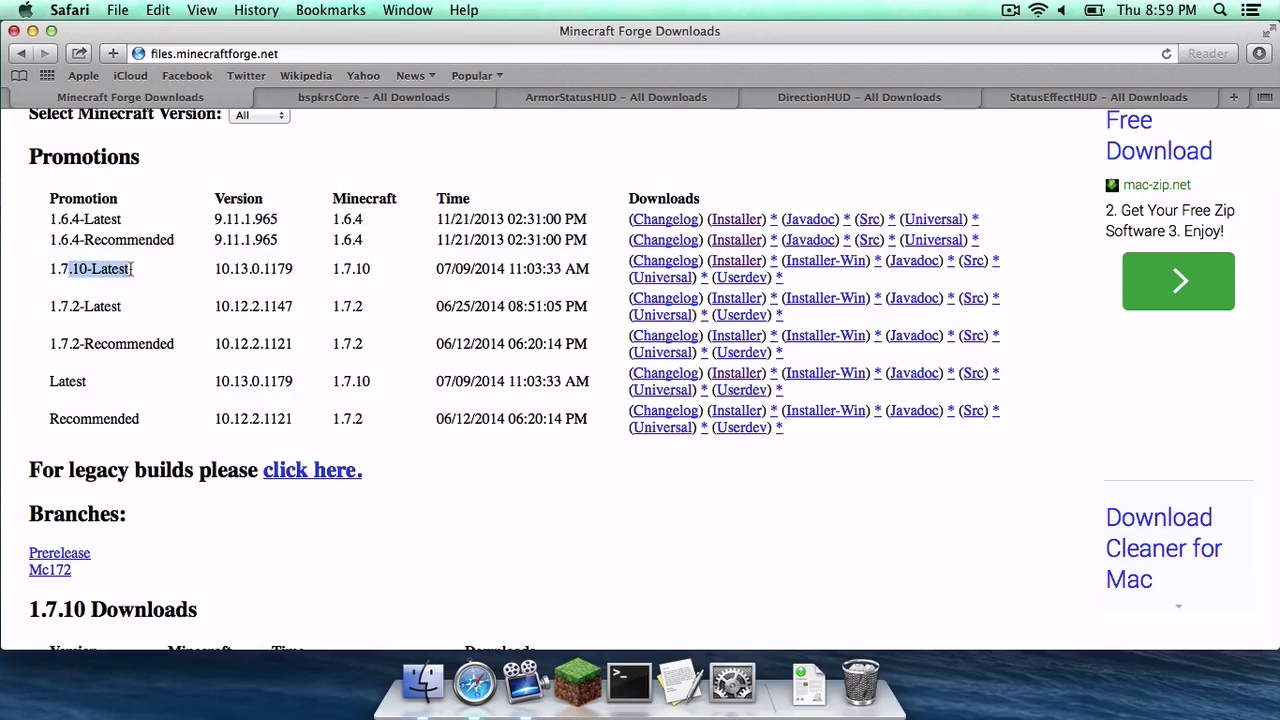
pyautogui.click(132, 270)
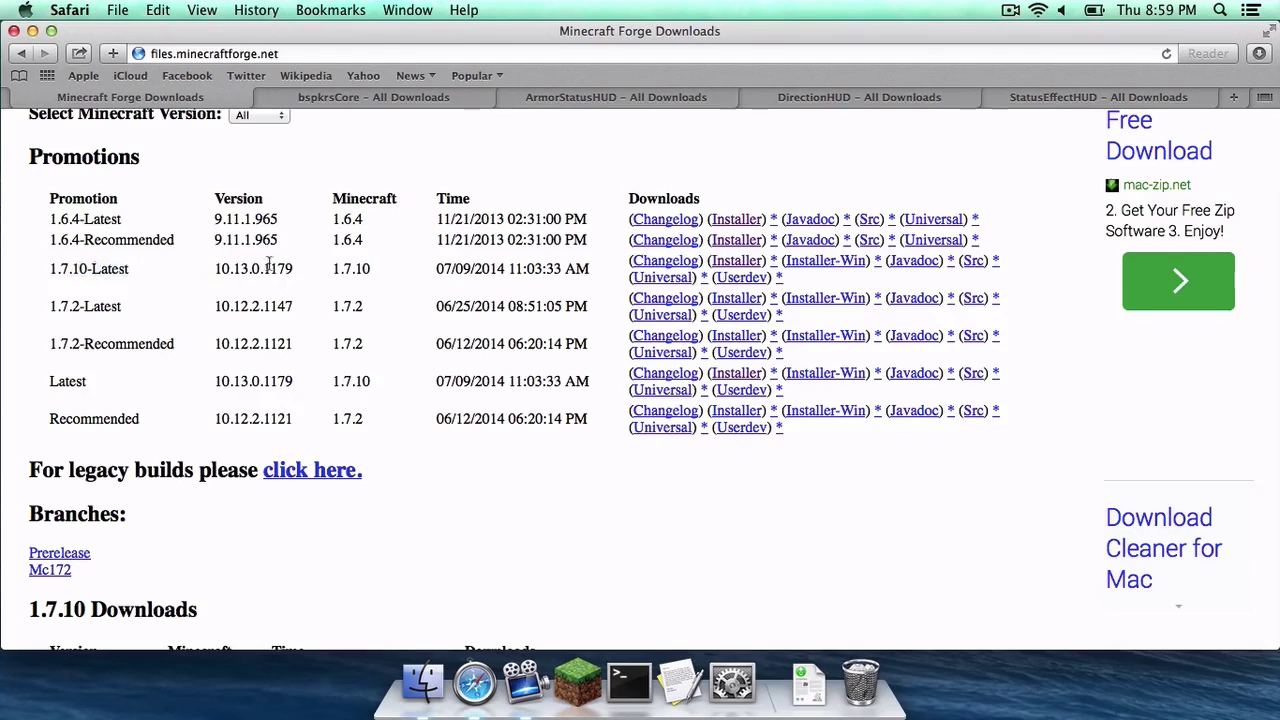
pyautogui.click(336, 98)
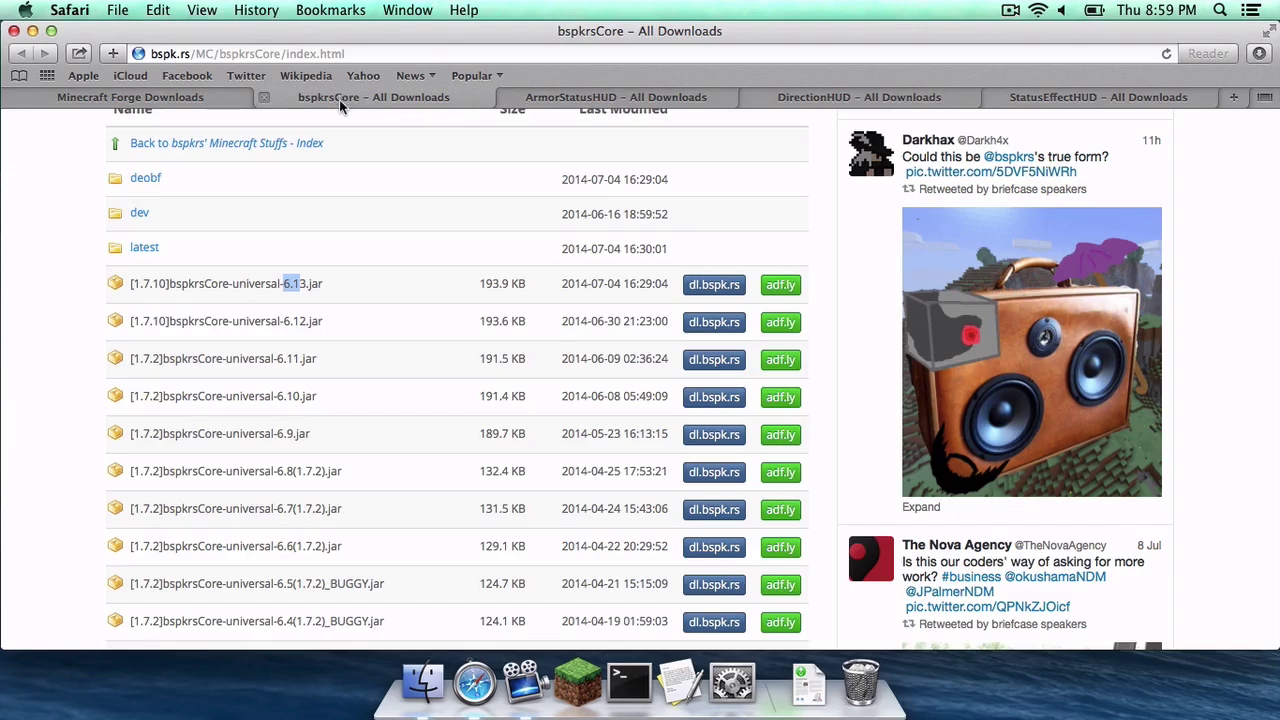
# Cycle through the ArmorStatusHUD, DirectionHUD, StatusEffectHUD and bspkrsCore download pages, ending back on bspkrsCore.
pyautogui.click(608, 92)
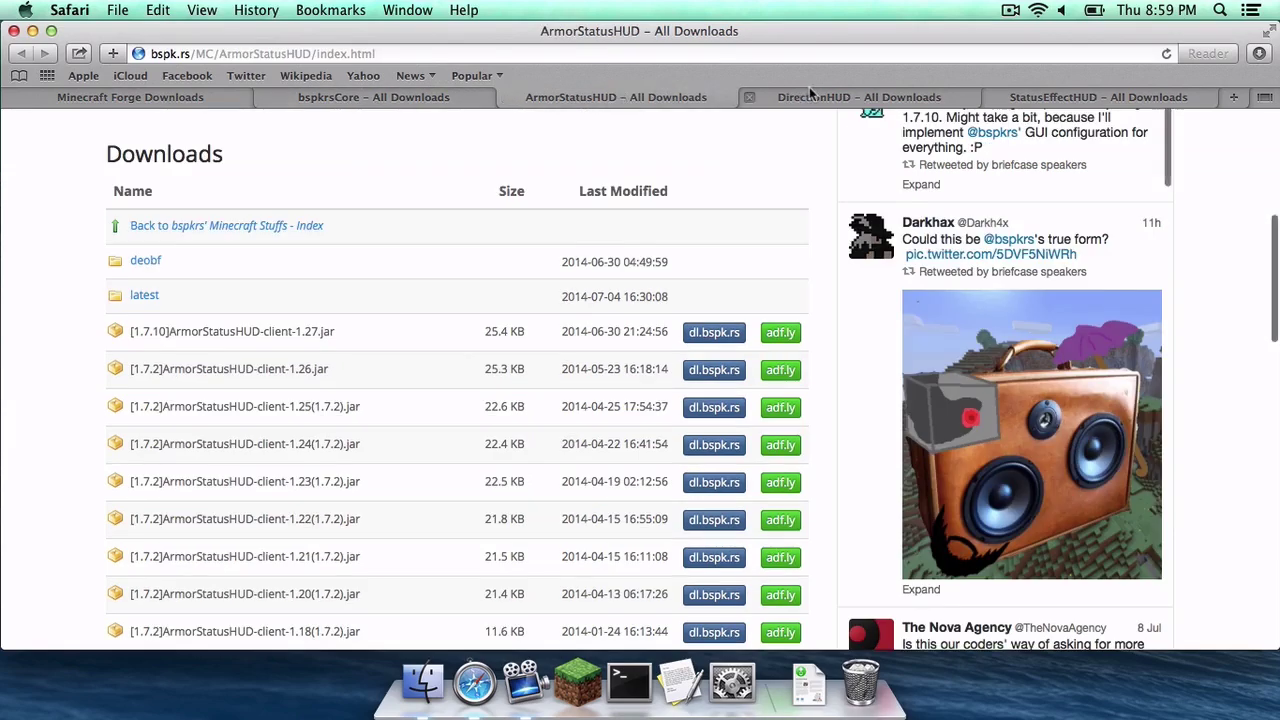
pyautogui.click(812, 94)
pyautogui.click(1072, 100)
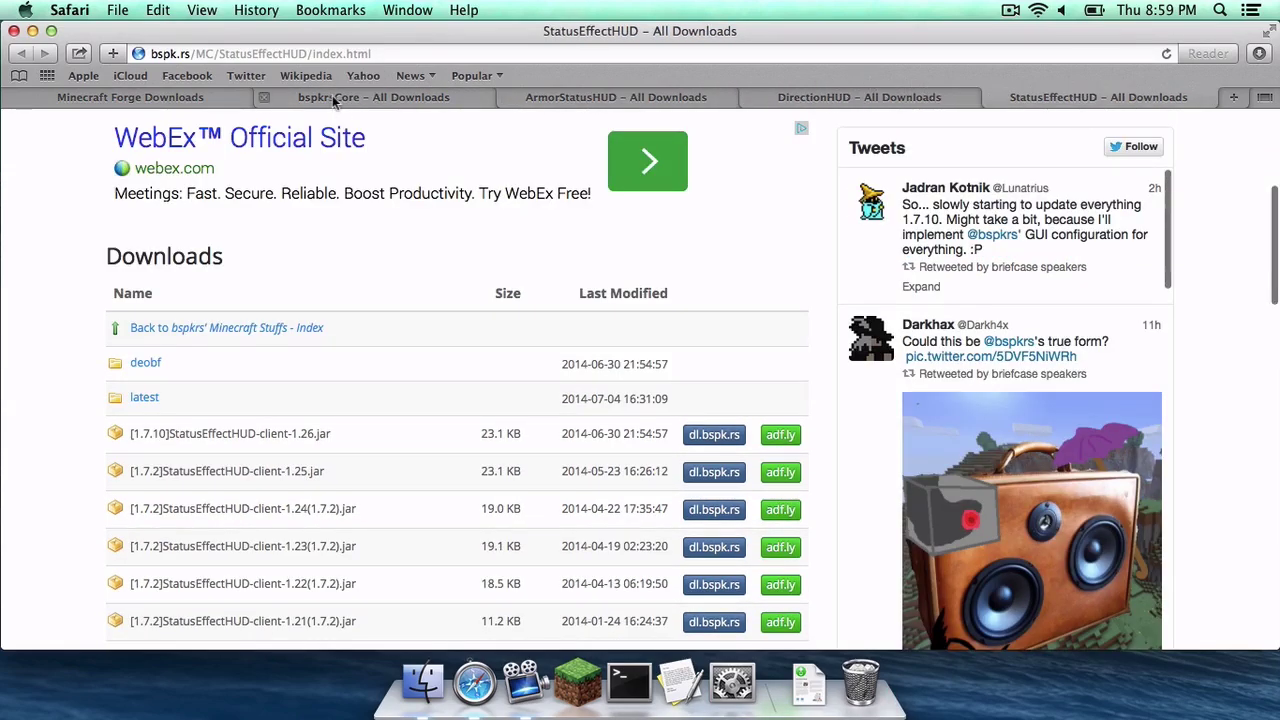
pyautogui.click(335, 97)
pyautogui.scroll(-1, 316, 258)
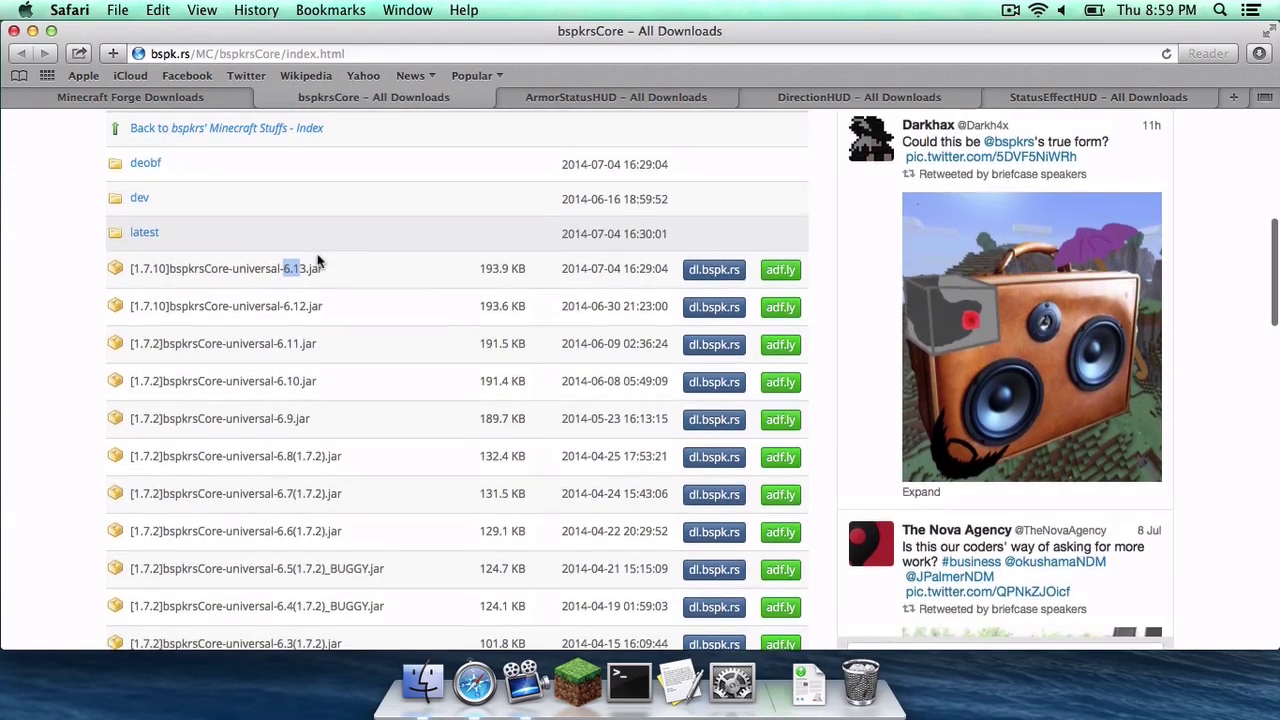
pyautogui.click(571, 95)
pyautogui.click(859, 92)
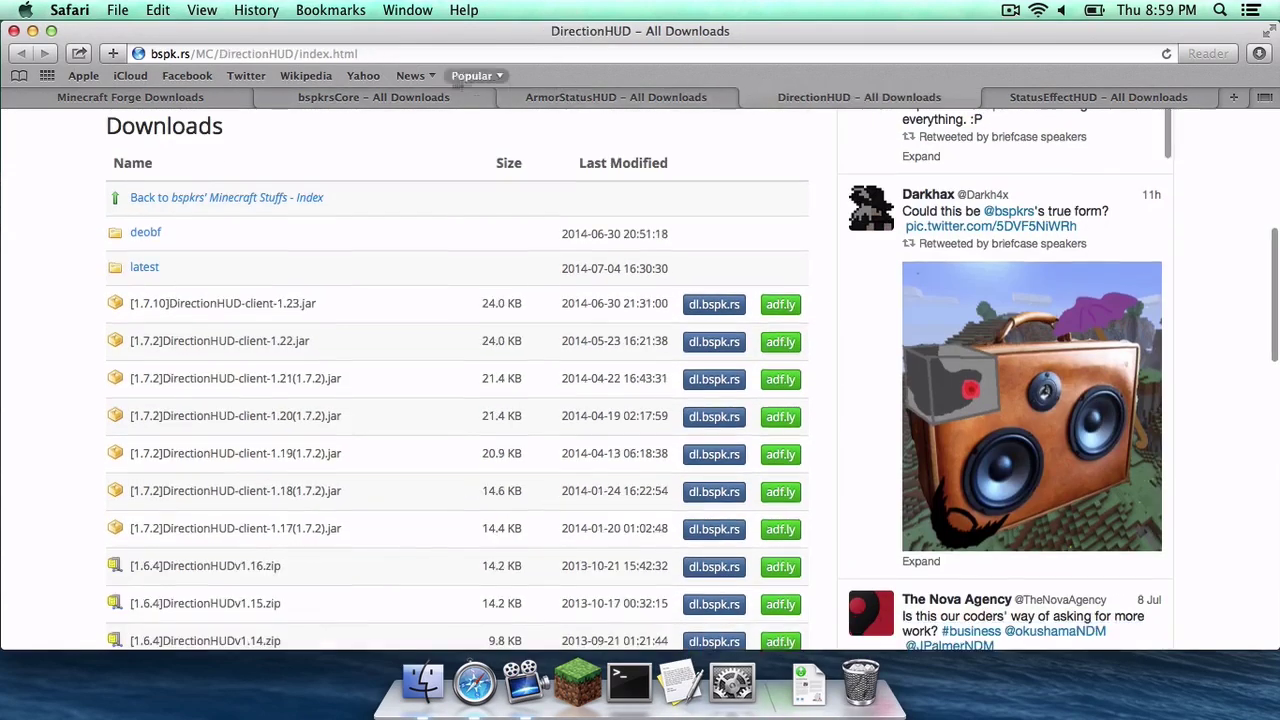
pyautogui.click(401, 97)
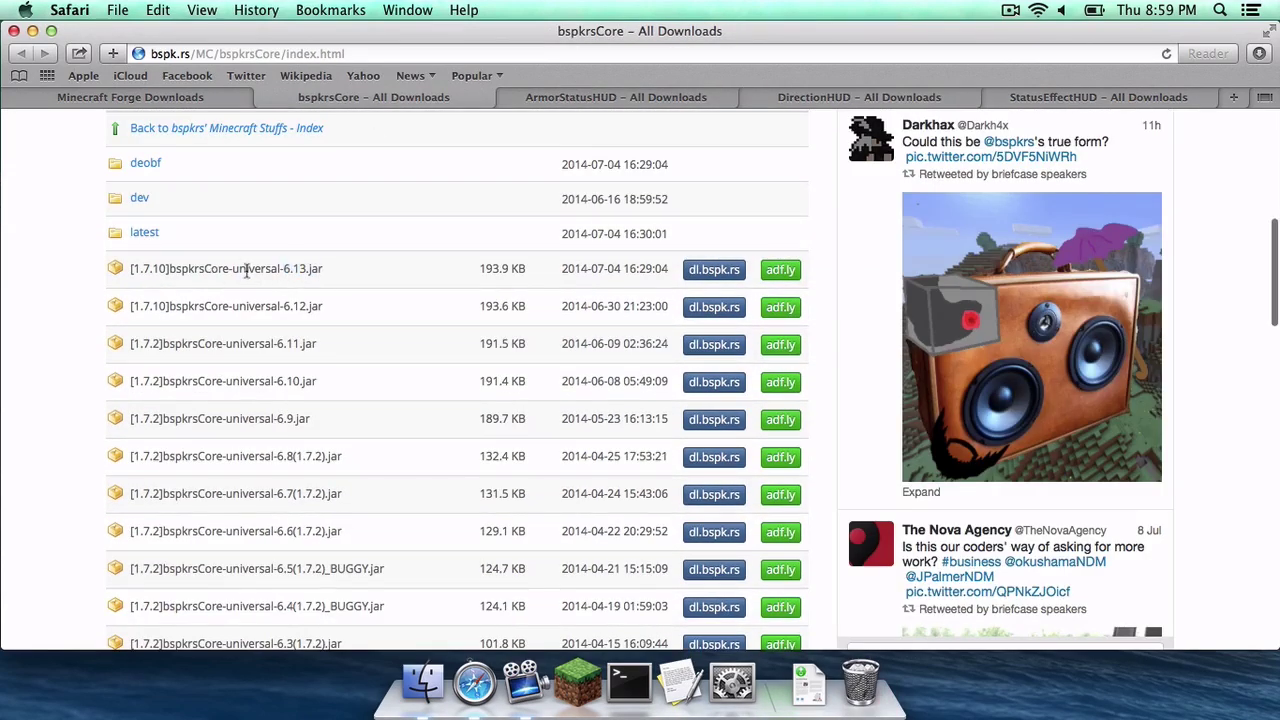
# Highlight the [1.7.10] prefix and 6.13 version in the bspkrsCore-universal jar name.
pyautogui.moveTo(131, 268); pyautogui.dragTo(152, 270)
pyautogui.click(170, 268)
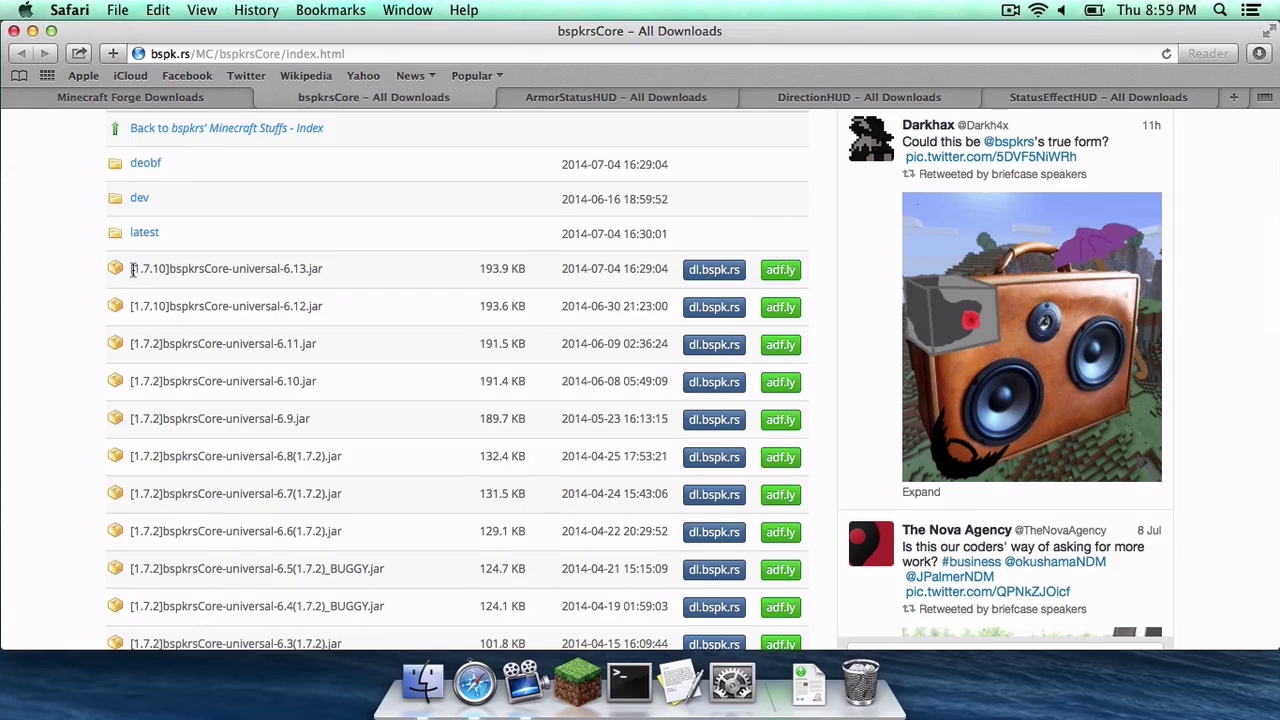
pyautogui.moveTo(132, 270); pyautogui.dragTo(165, 270)
pyautogui.click(165, 268)
pyautogui.click(165, 275)
pyautogui.doubleClick(289, 270)
pyautogui.click(298, 270)
pyautogui.moveTo(284, 270); pyautogui.dragTo(296, 272)
pyautogui.click(302, 272)
pyautogui.moveTo(137, 272); pyautogui.dragTo(159, 272)
pyautogui.moveTo(283, 268); pyautogui.dragTo(307, 268)
pyautogui.click(308, 268)
# Review the ArmorStatusHUD, DirectionHUD and StatusEffectHUD pages, then minimize Safari.
pyautogui.click(506, 97)
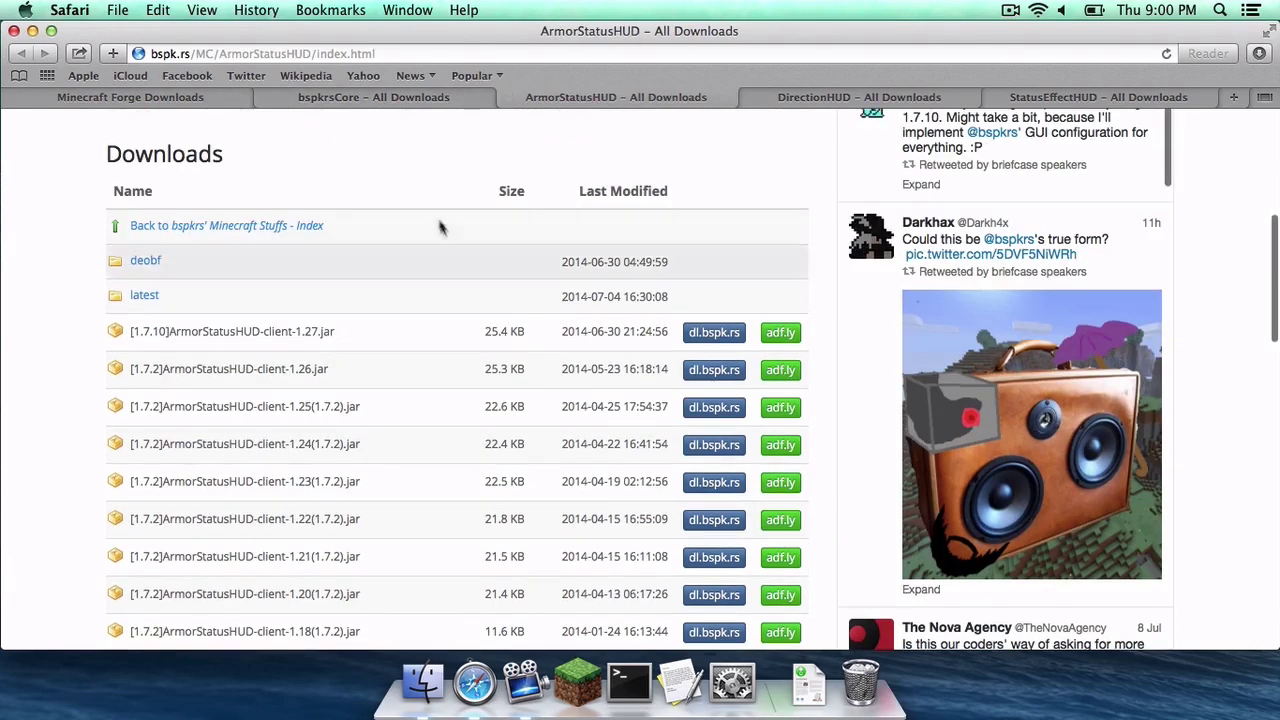
pyautogui.click(832, 95)
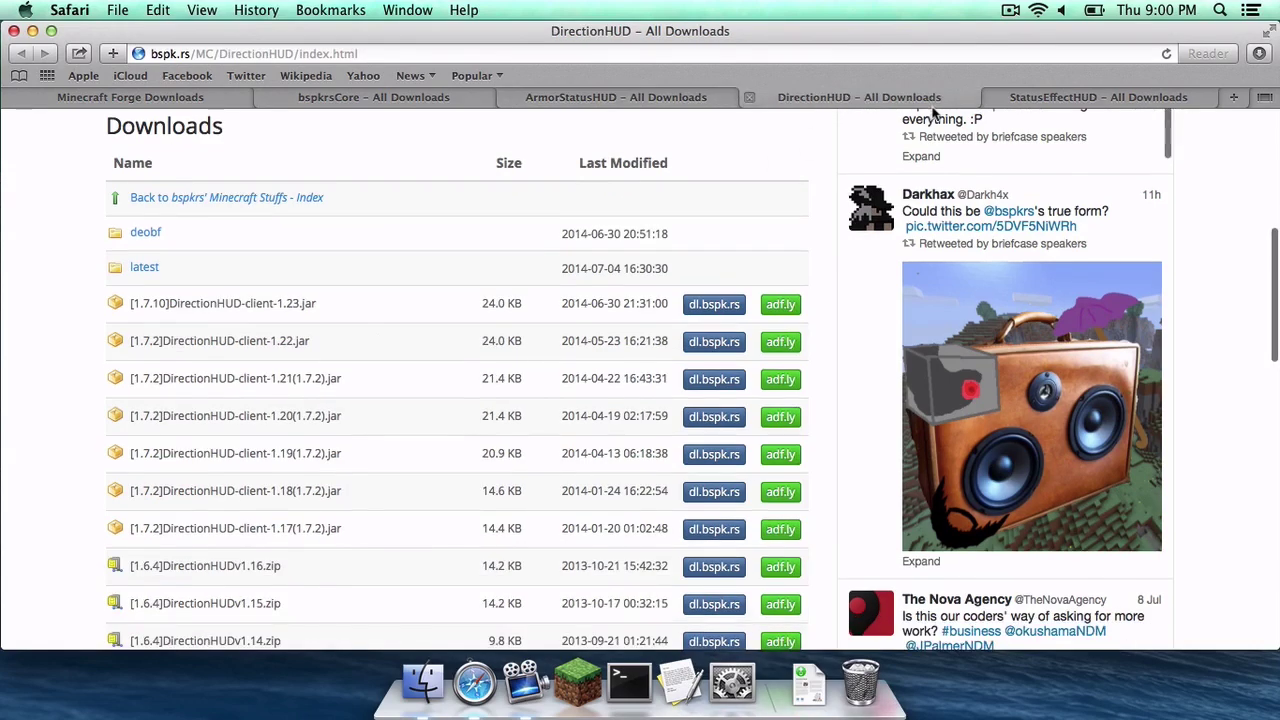
pyautogui.click(1020, 97)
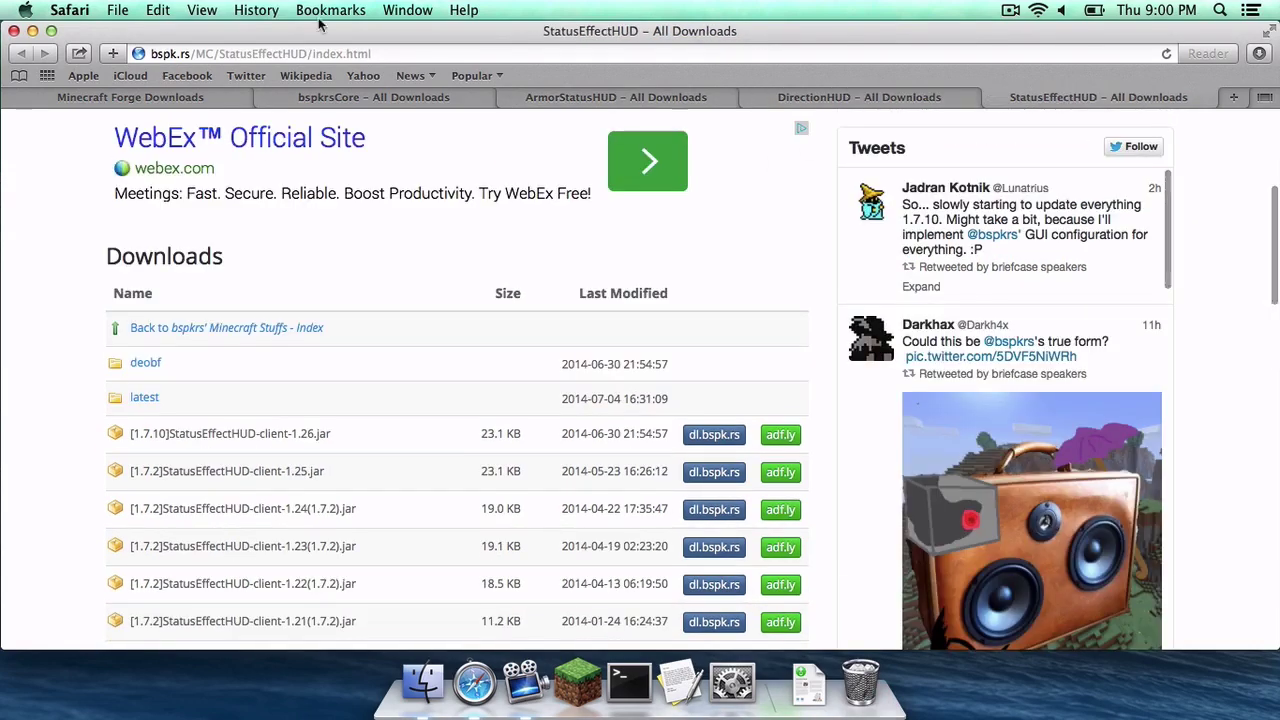
pyautogui.click(32, 31)
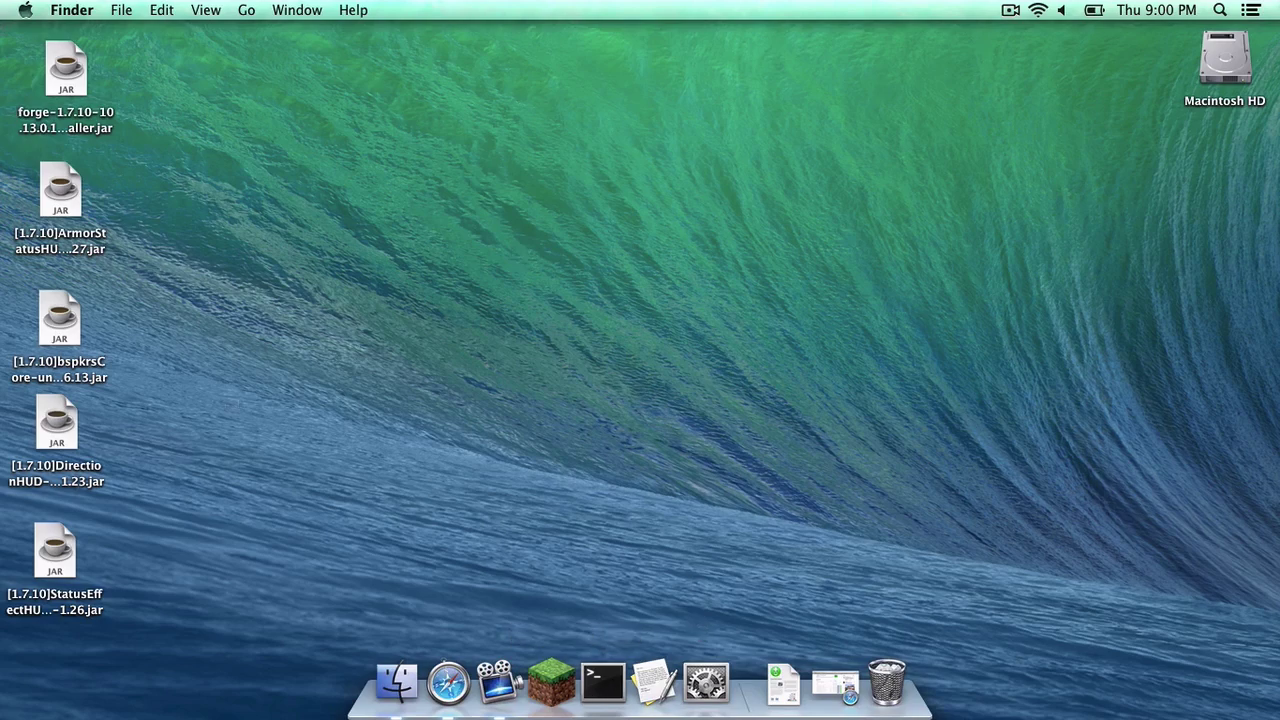
# In the Minecraft launcher, create and save a profile named 1.7.10 using release 1.7.10.
pyautogui.click(551, 684)
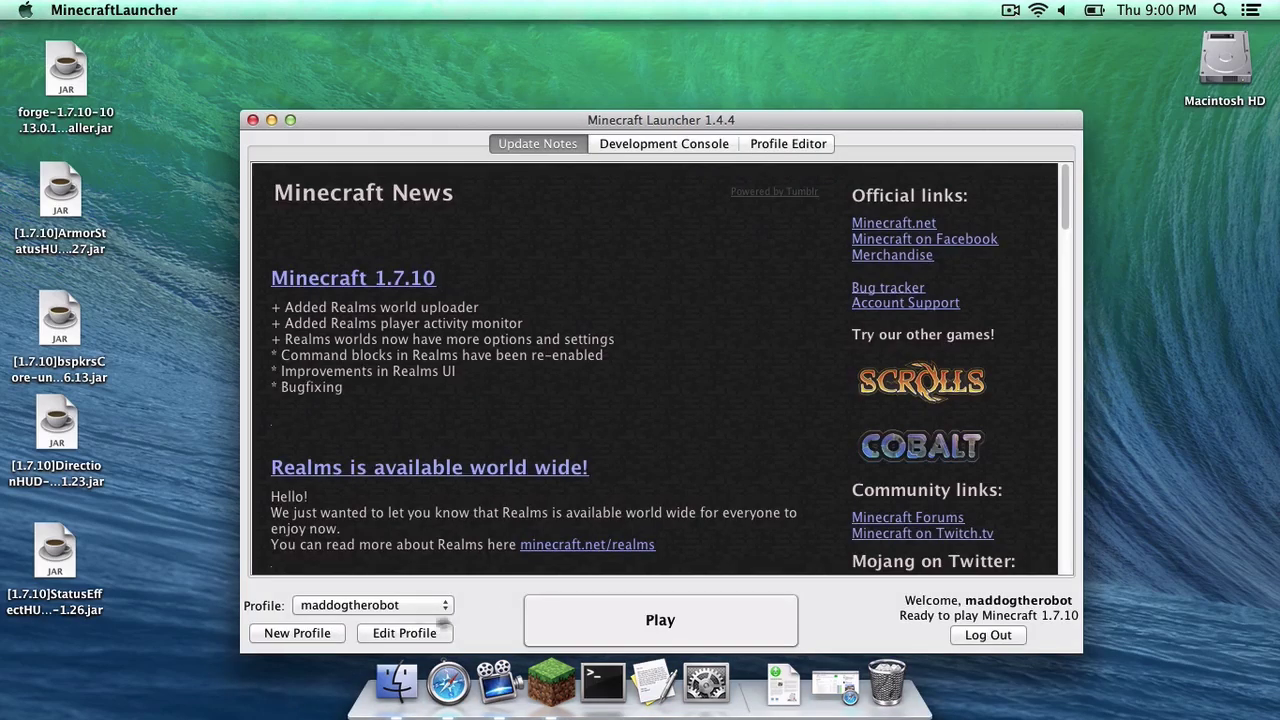
pyautogui.click(297, 633)
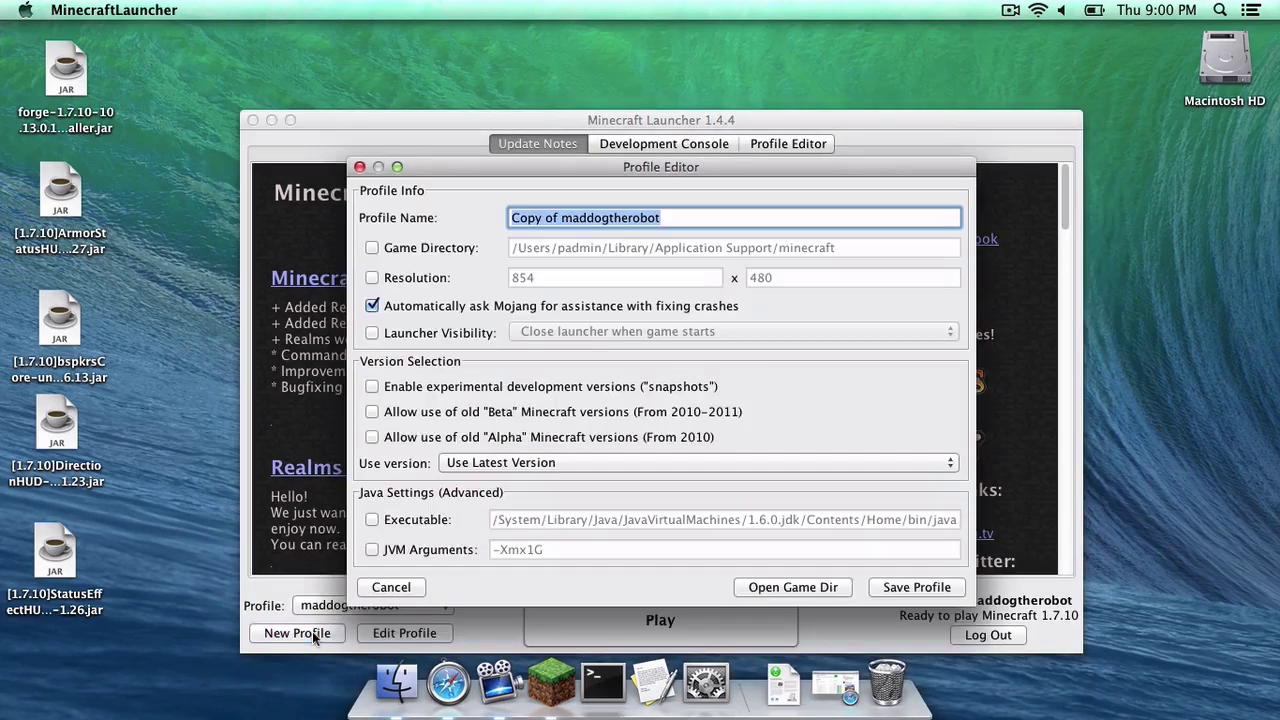
pyautogui.write('1.7.10')
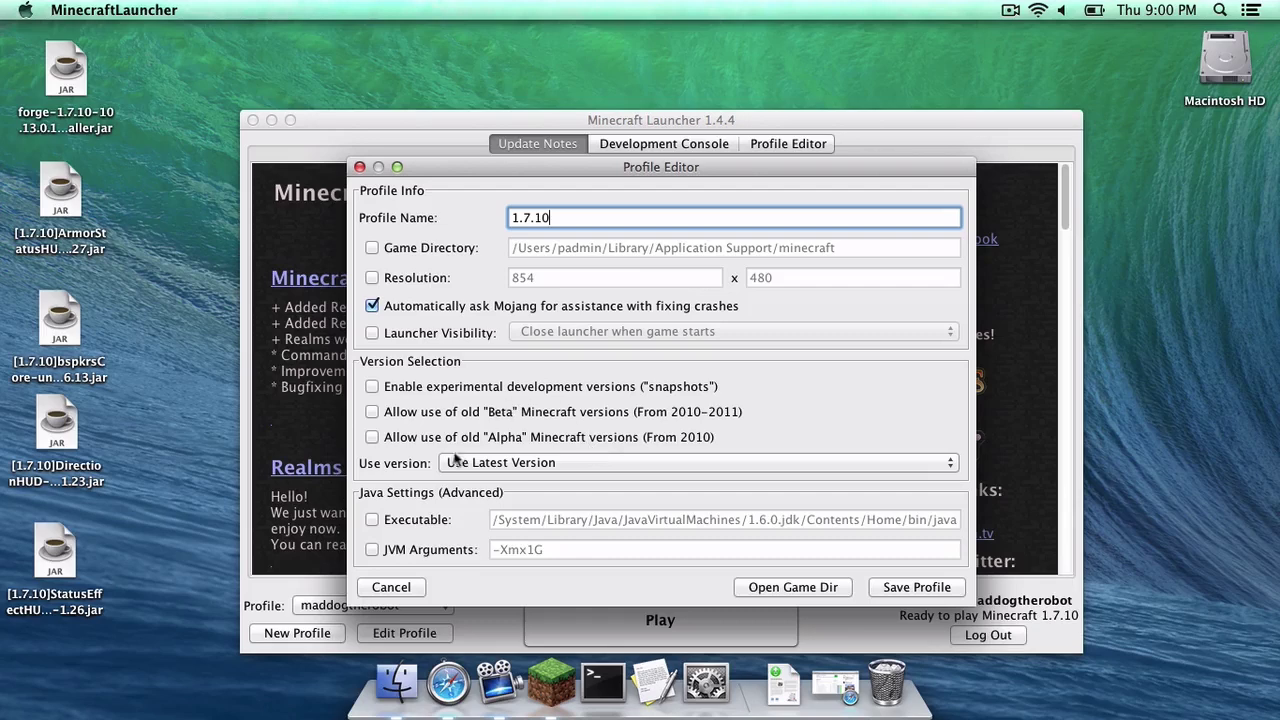
pyautogui.click(493, 463)
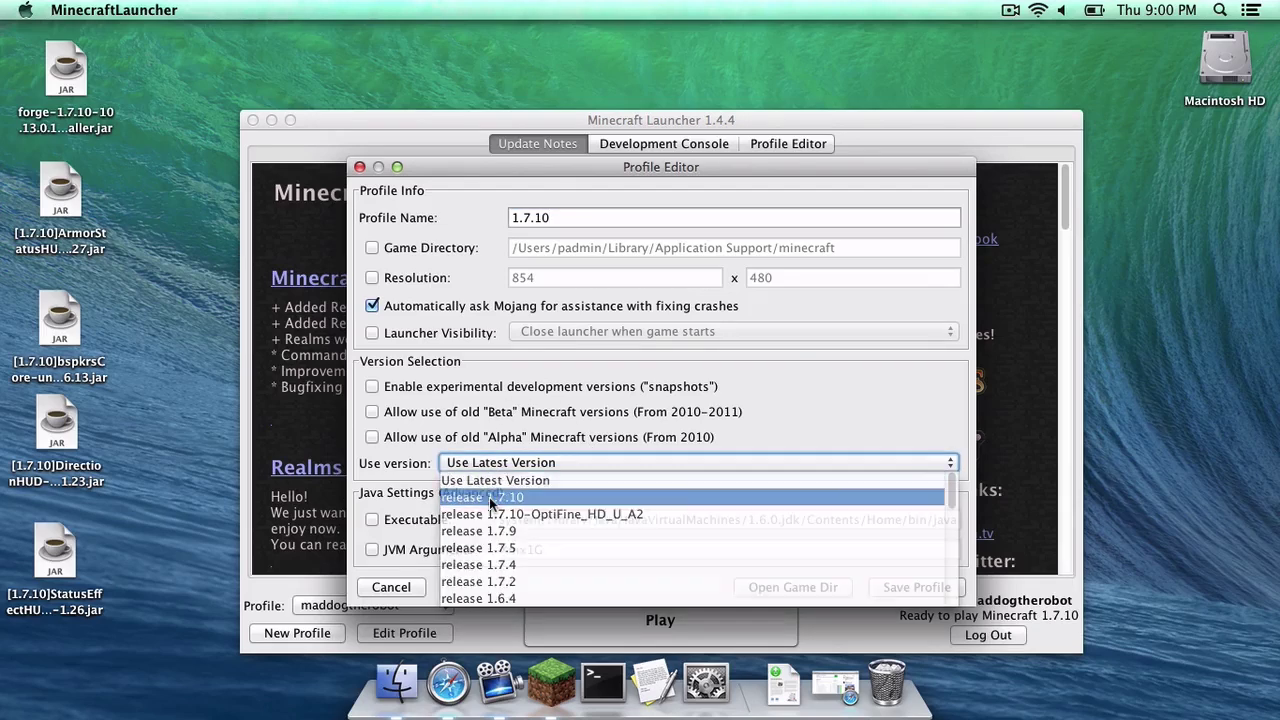
pyautogui.click(490, 498)
pyautogui.click(917, 588)
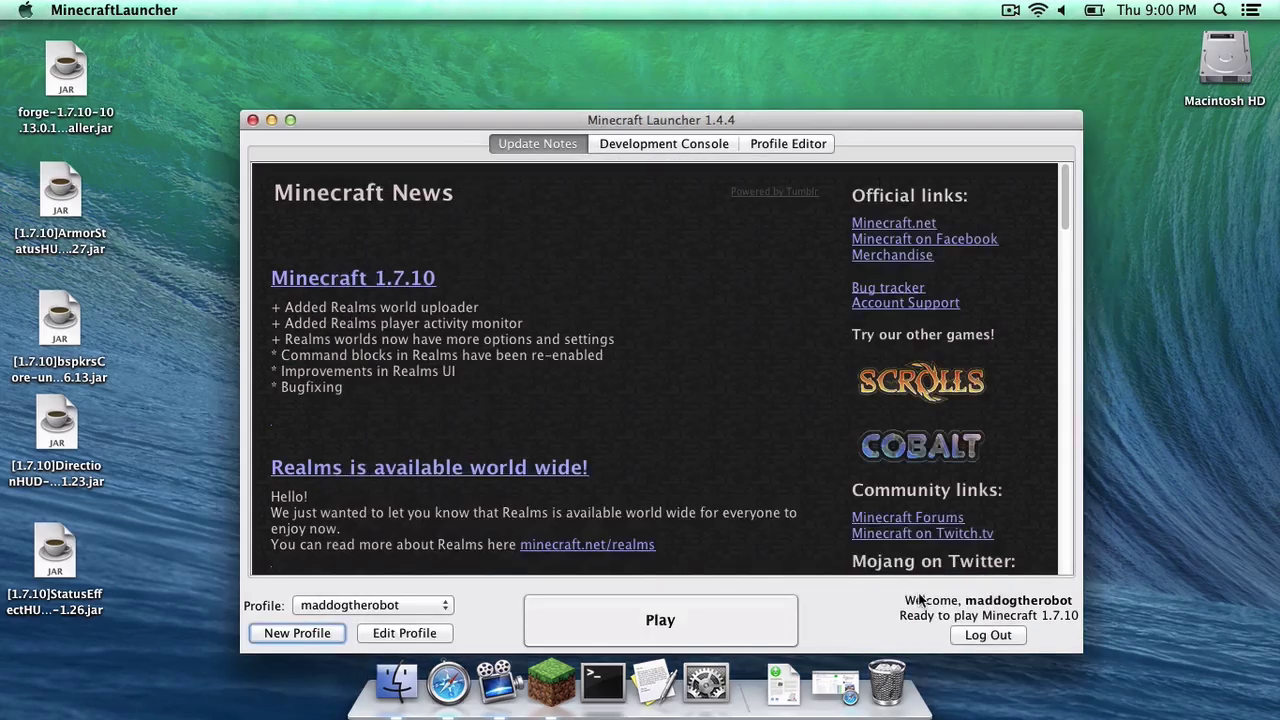
# Select the 1.7.10 profile, launch the game to its title screen, then quit it.
pyautogui.click(415, 605)
pyautogui.click(414, 591)
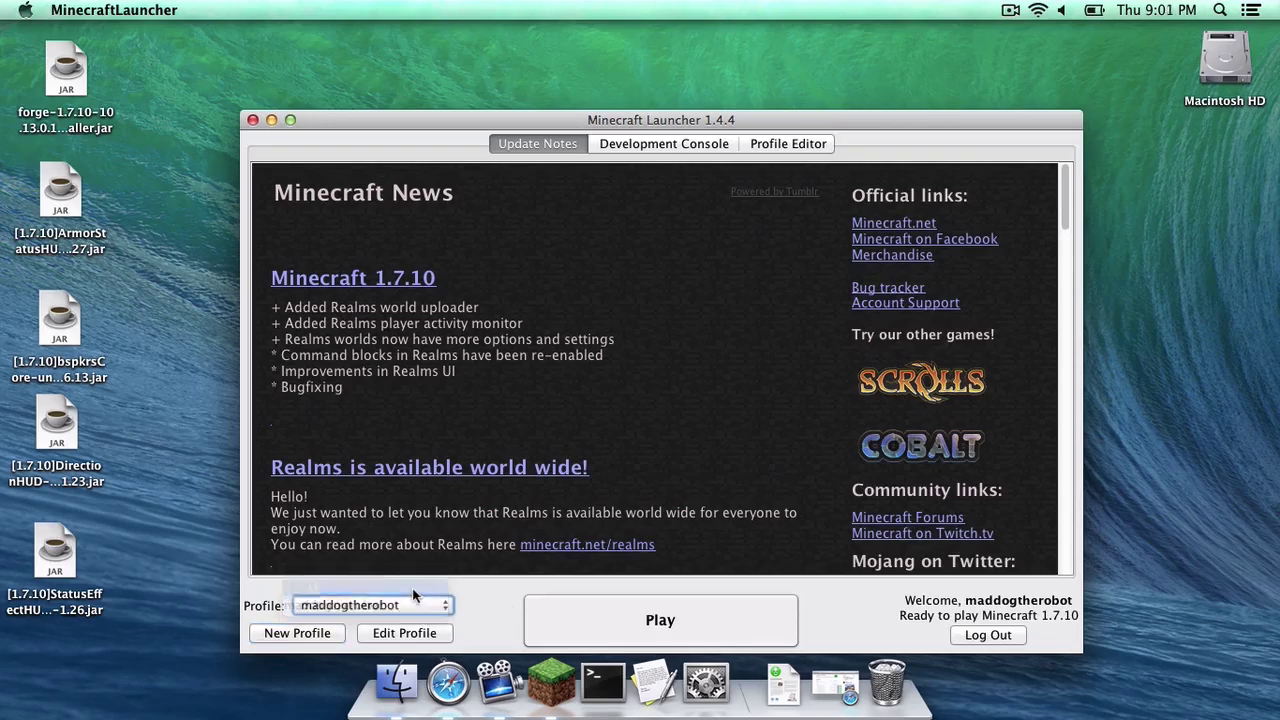
pyautogui.click(702, 620)
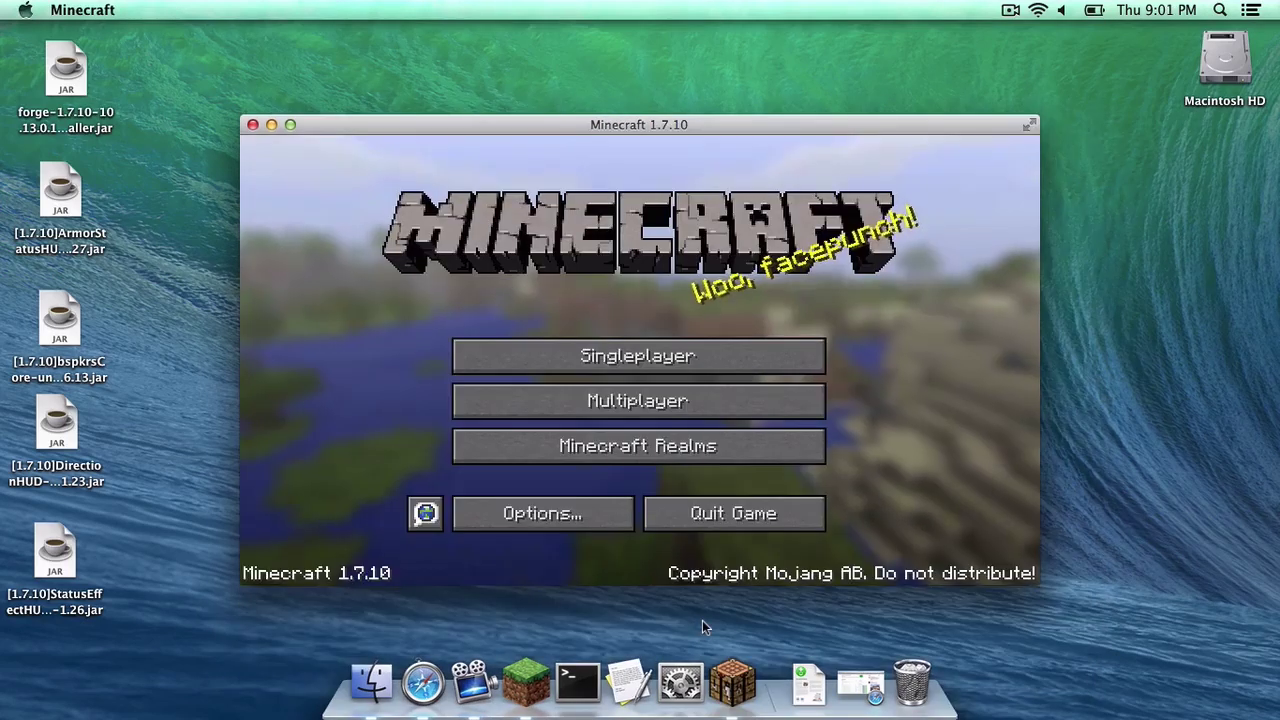
pyautogui.click(751, 516)
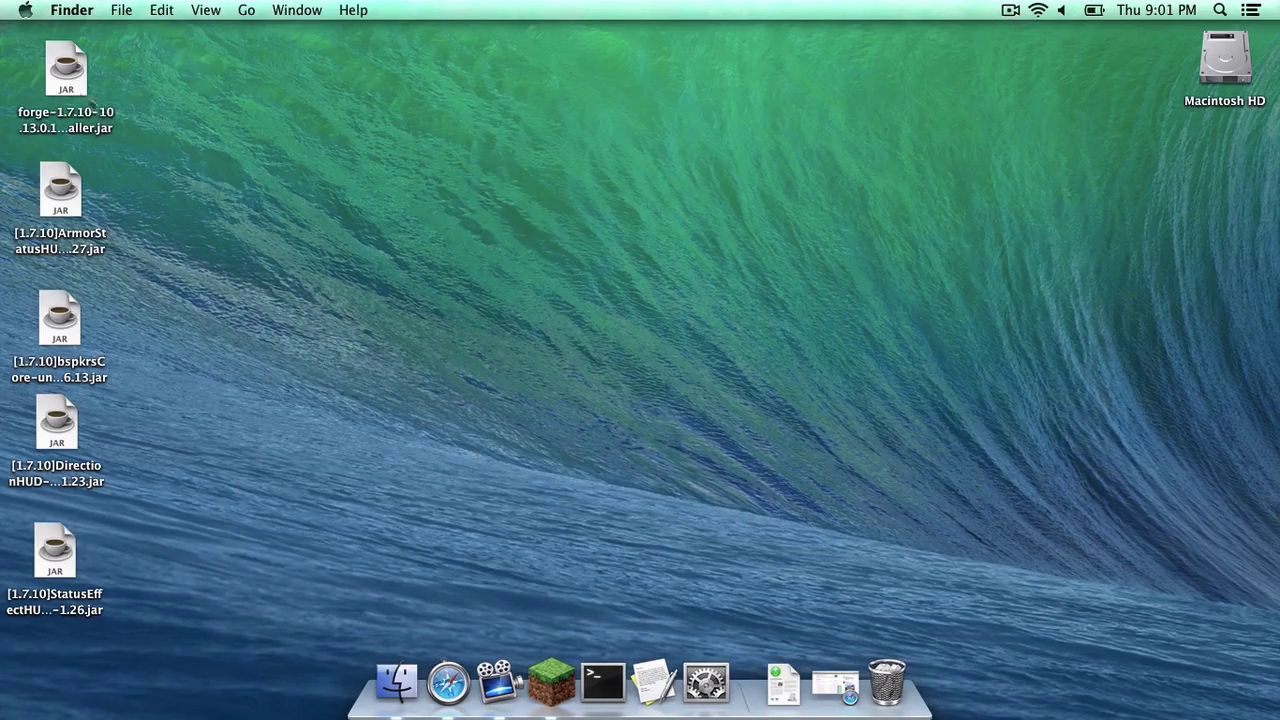
# Run the forge-1.7.10 installer and install the Forge 10.13.0.1179 client.
pyautogui.doubleClick(66, 88)
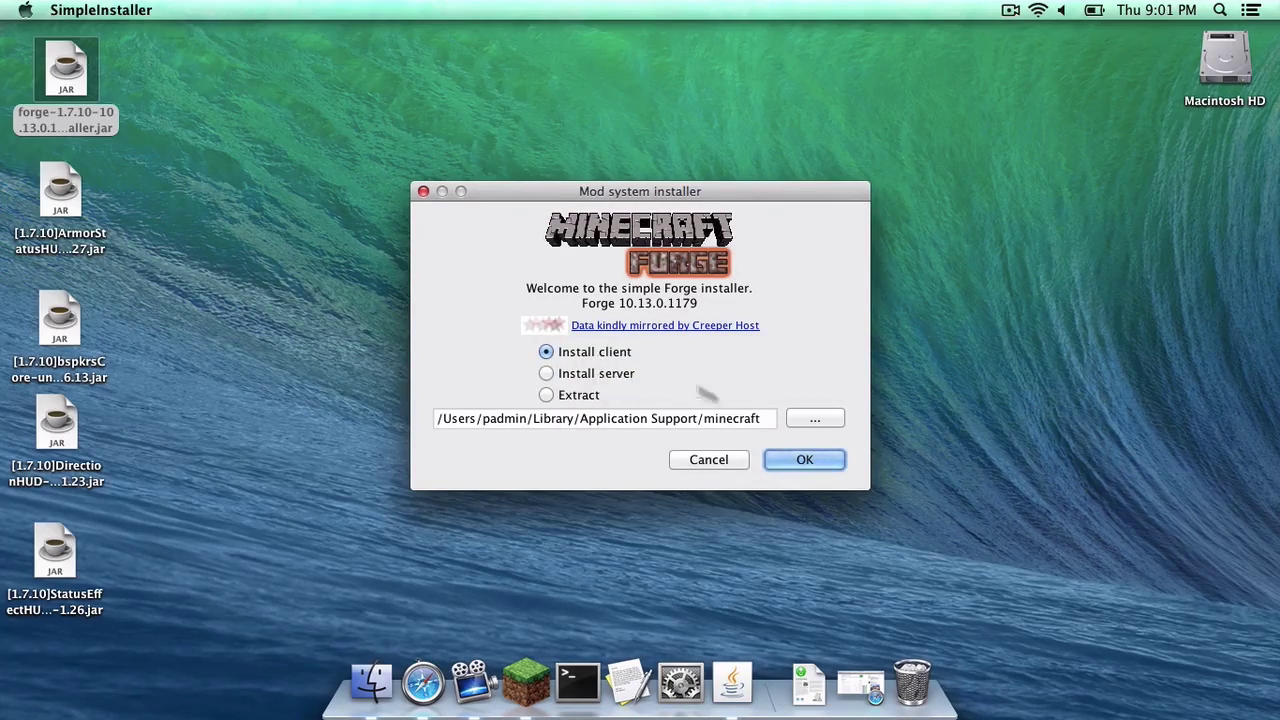
pyautogui.click(792, 452)
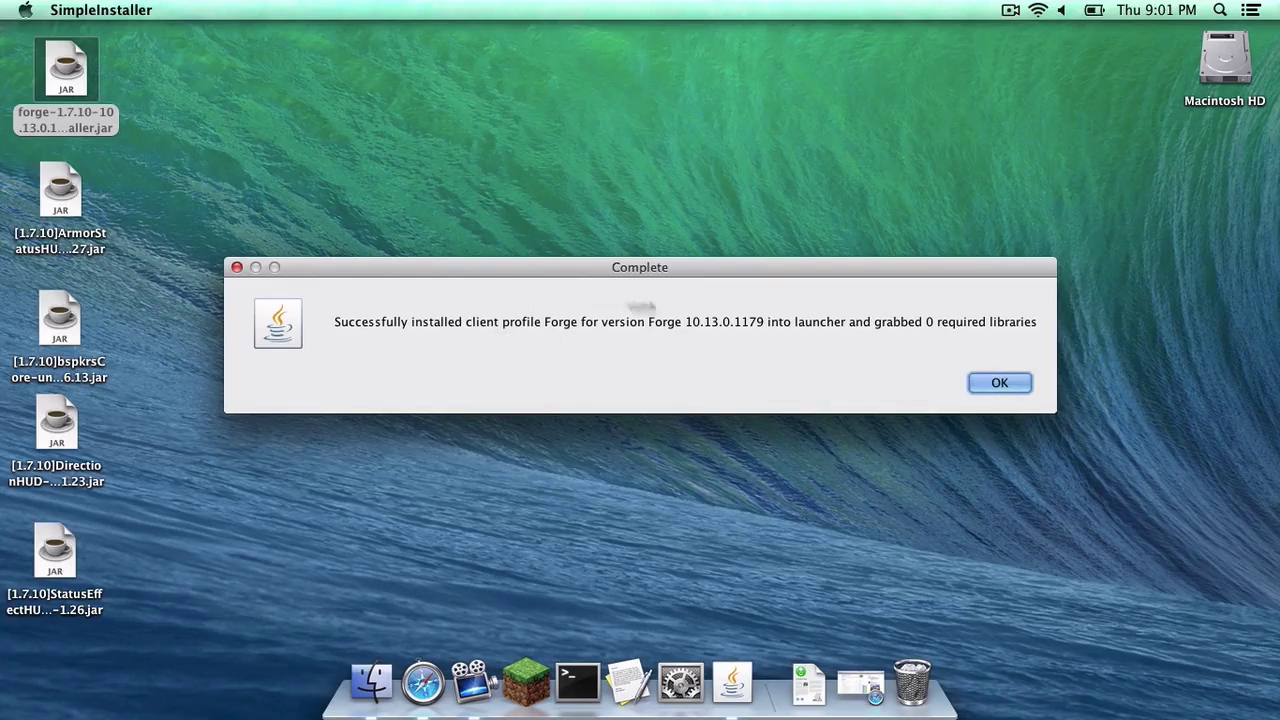
# Launch Minecraft with the Forge profile, confirm 3 mods loaded, then quit the game.
pyautogui.click(977, 380)
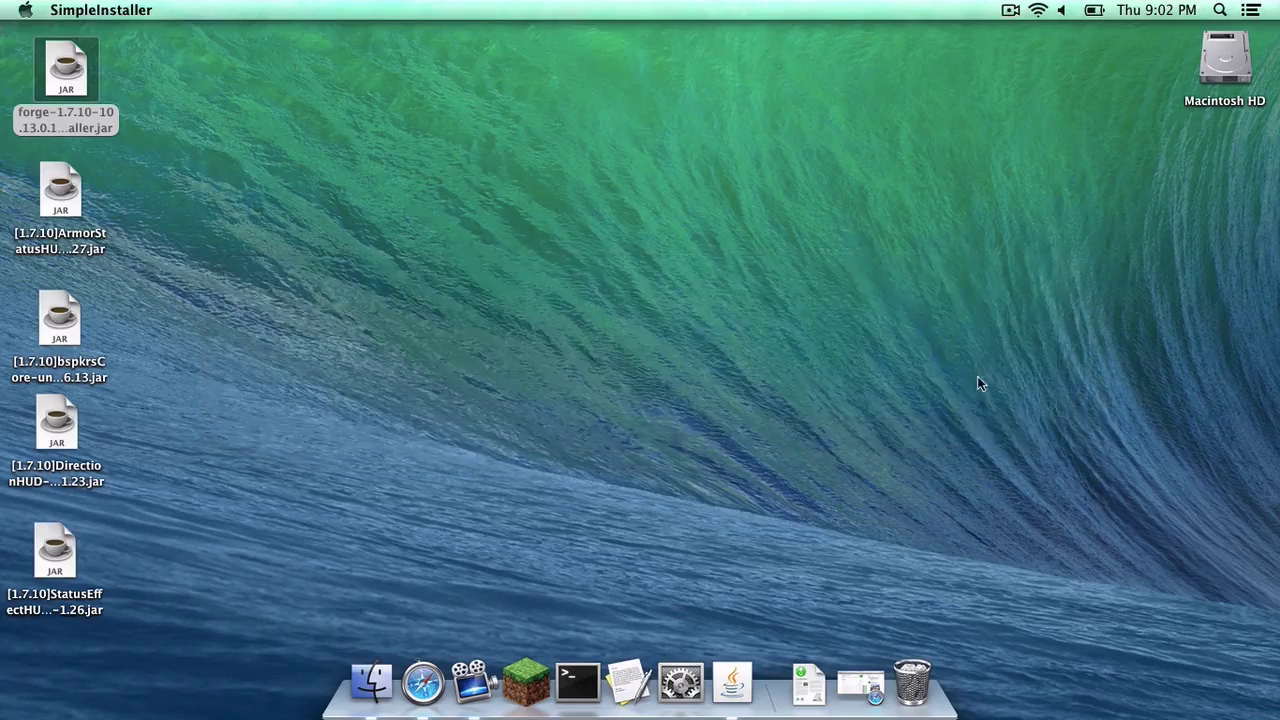
pyautogui.click(510, 690)
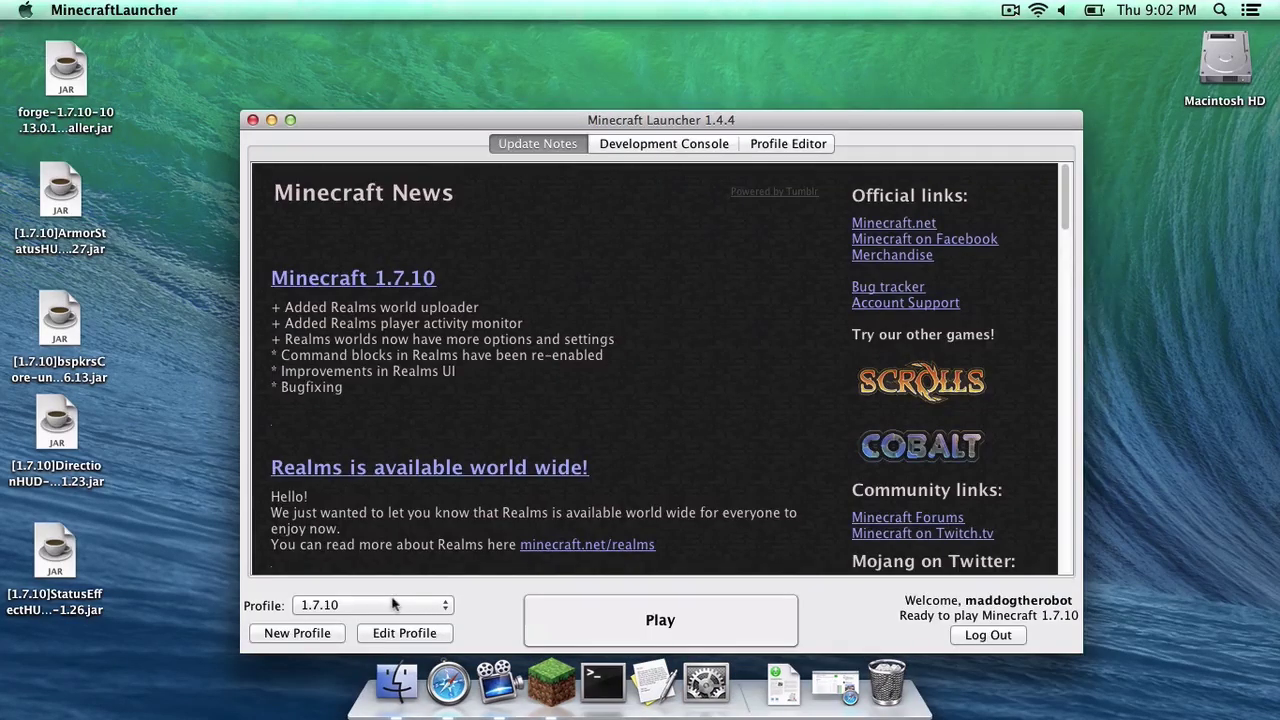
pyautogui.click(392, 605)
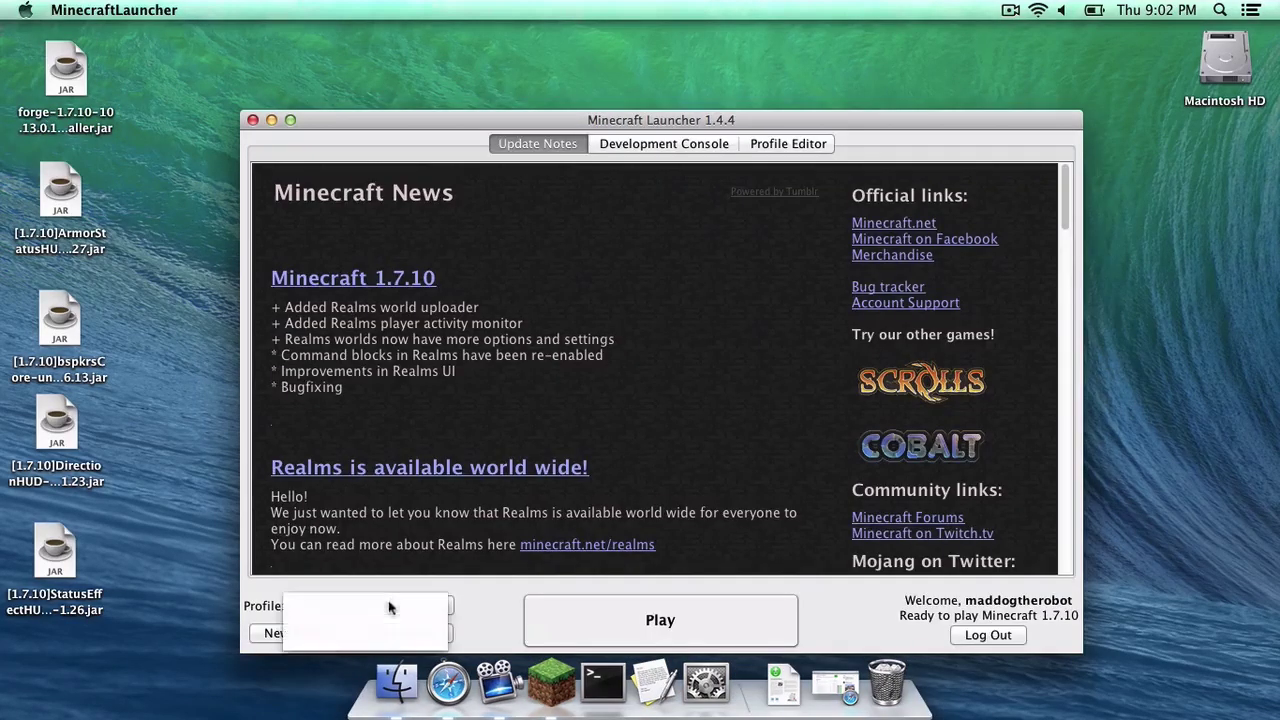
pyautogui.click(386, 622)
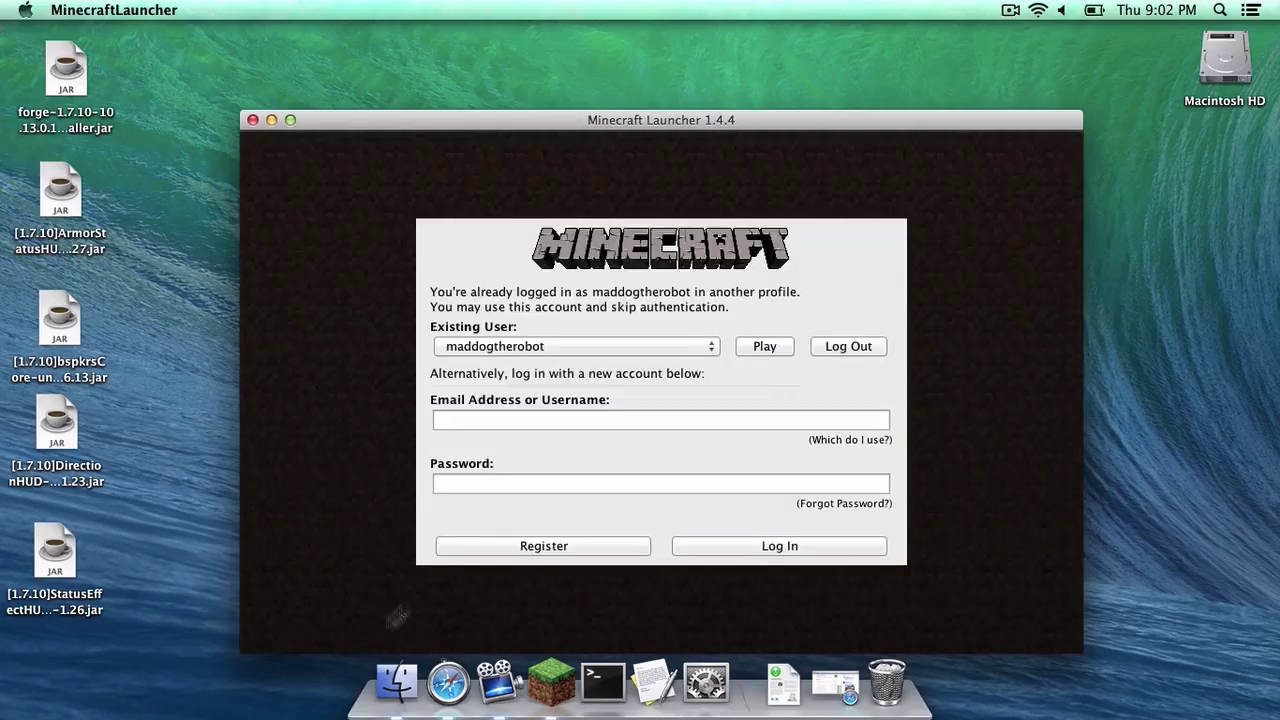
pyautogui.click(772, 347)
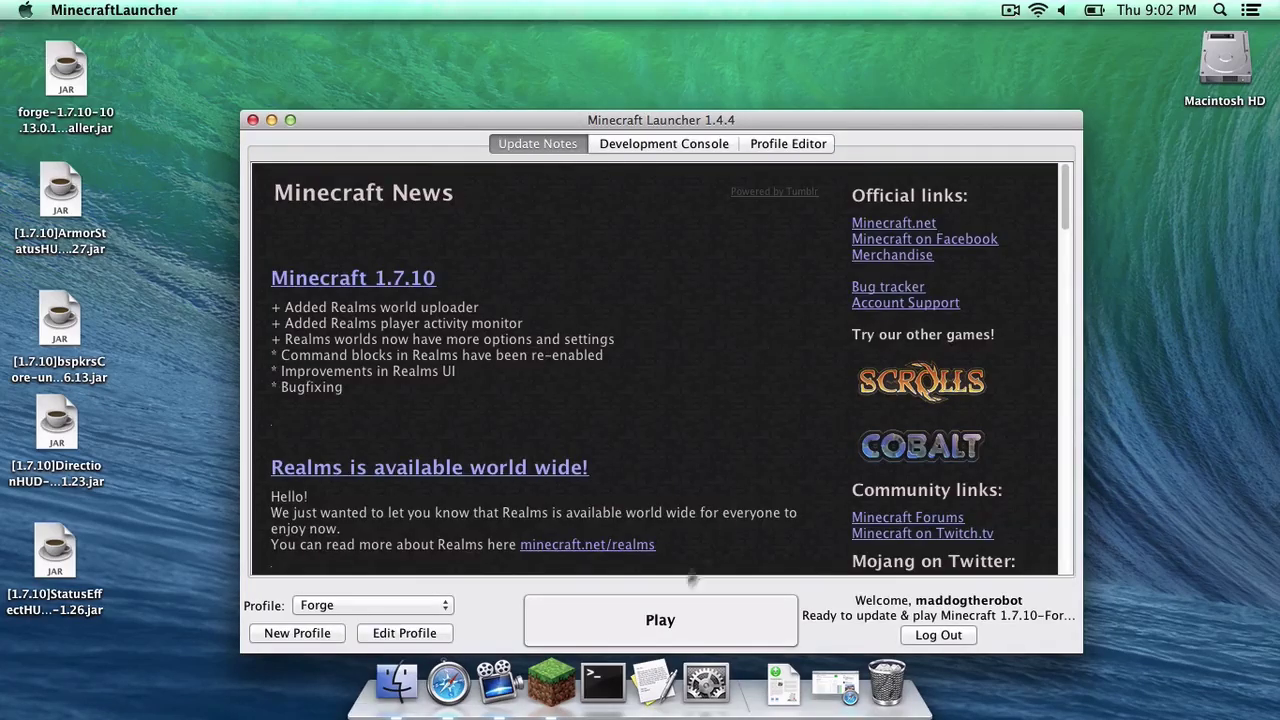
pyautogui.click(640, 625)
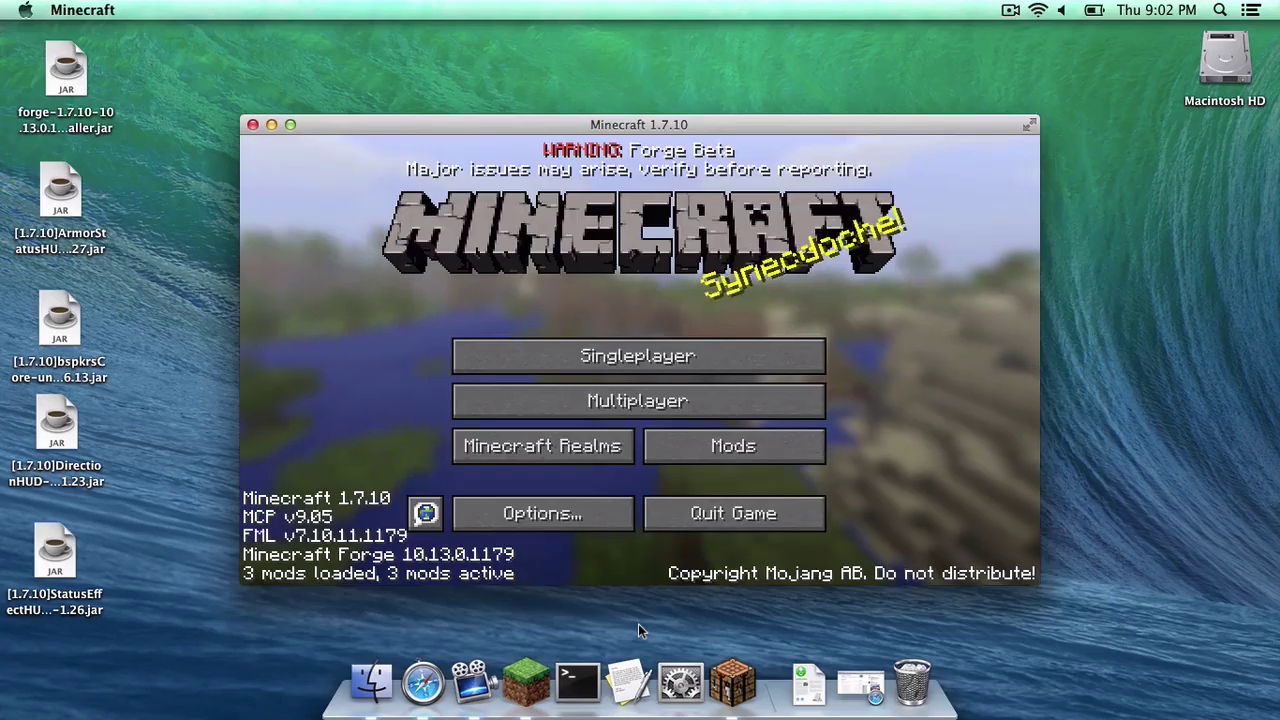
pyautogui.click(735, 514)
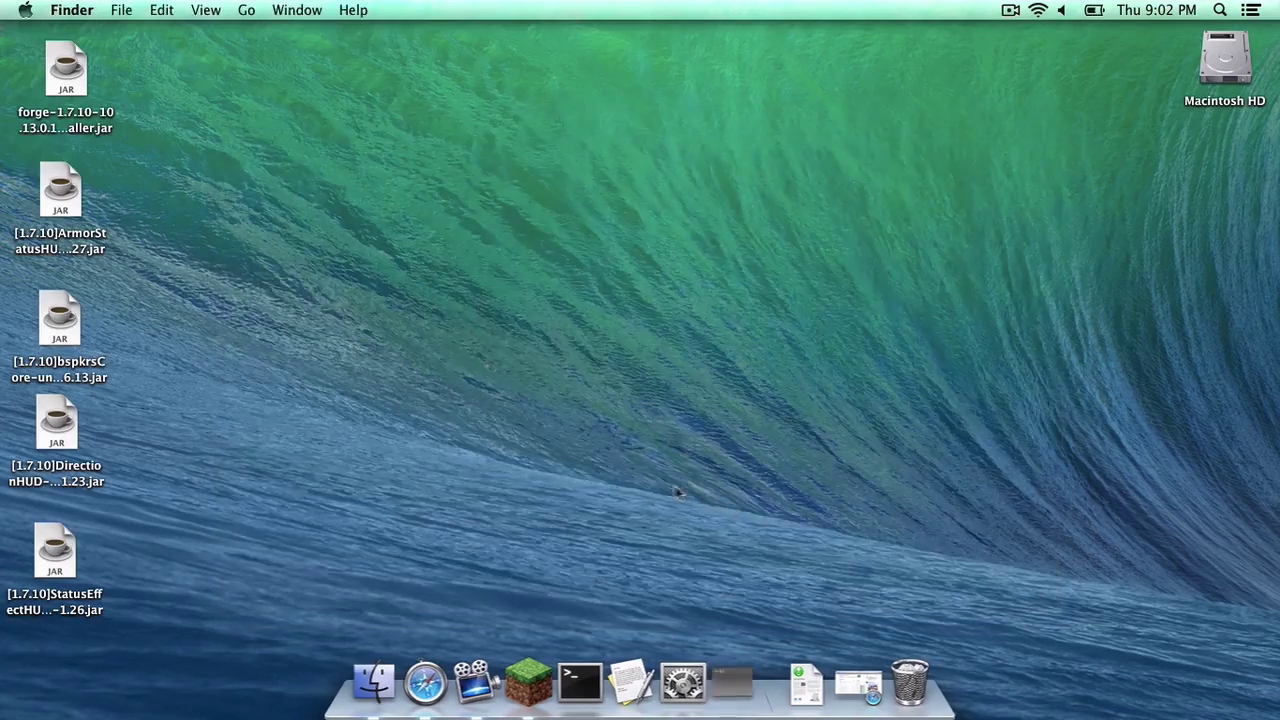
# Open the hidden Library folder and navigate to Application Support > minecraft > mods.
pyautogui.click(400, 690)
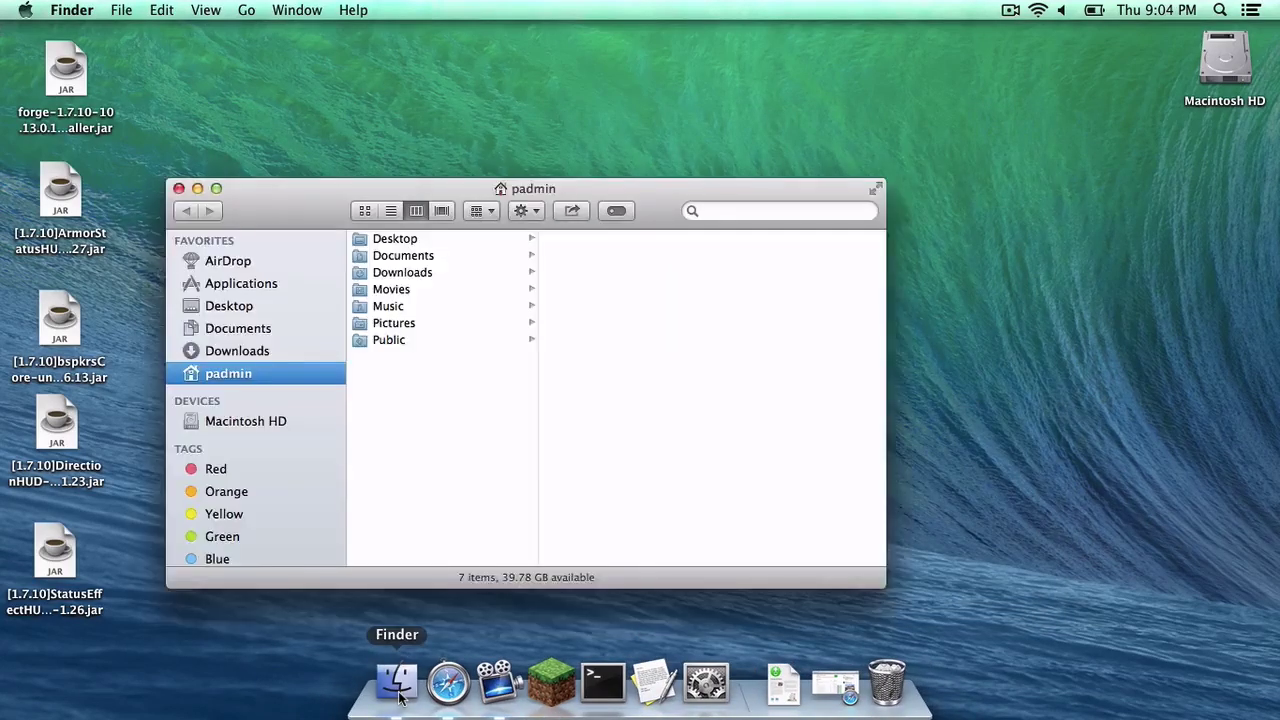
pyautogui.click(246, 10)
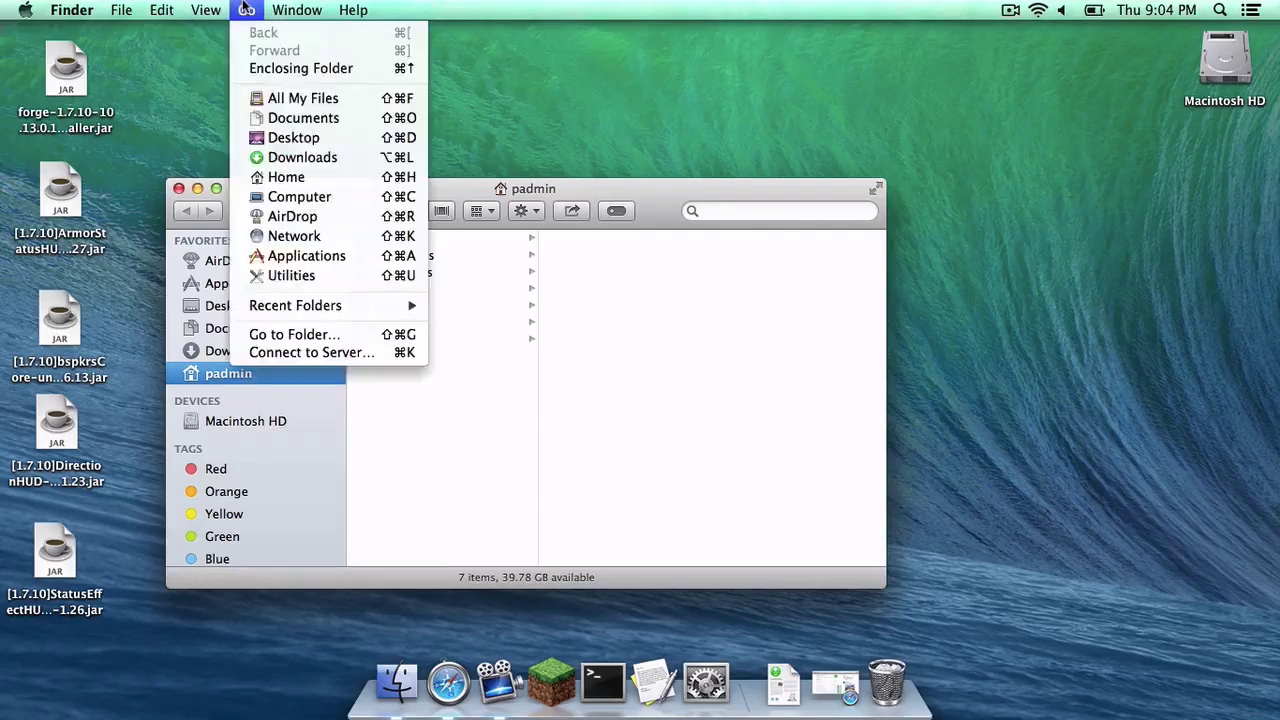
pyautogui.press('alt')
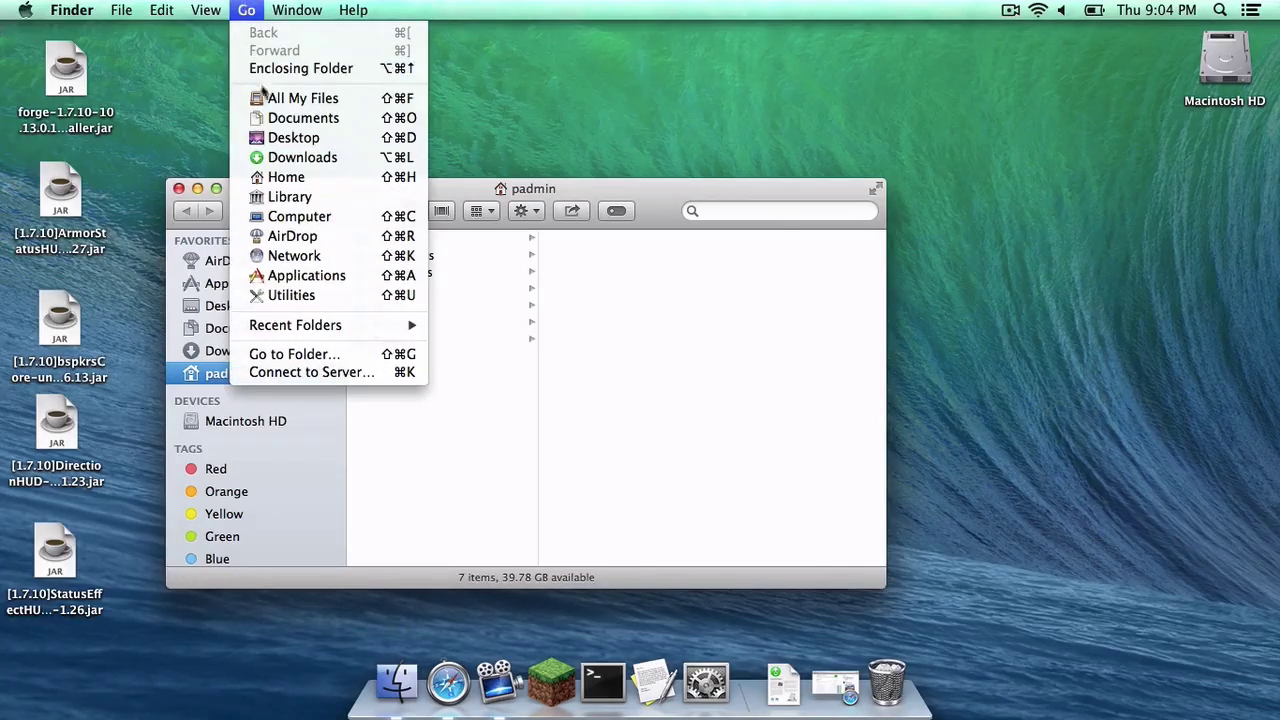
pyautogui.click(287, 198)
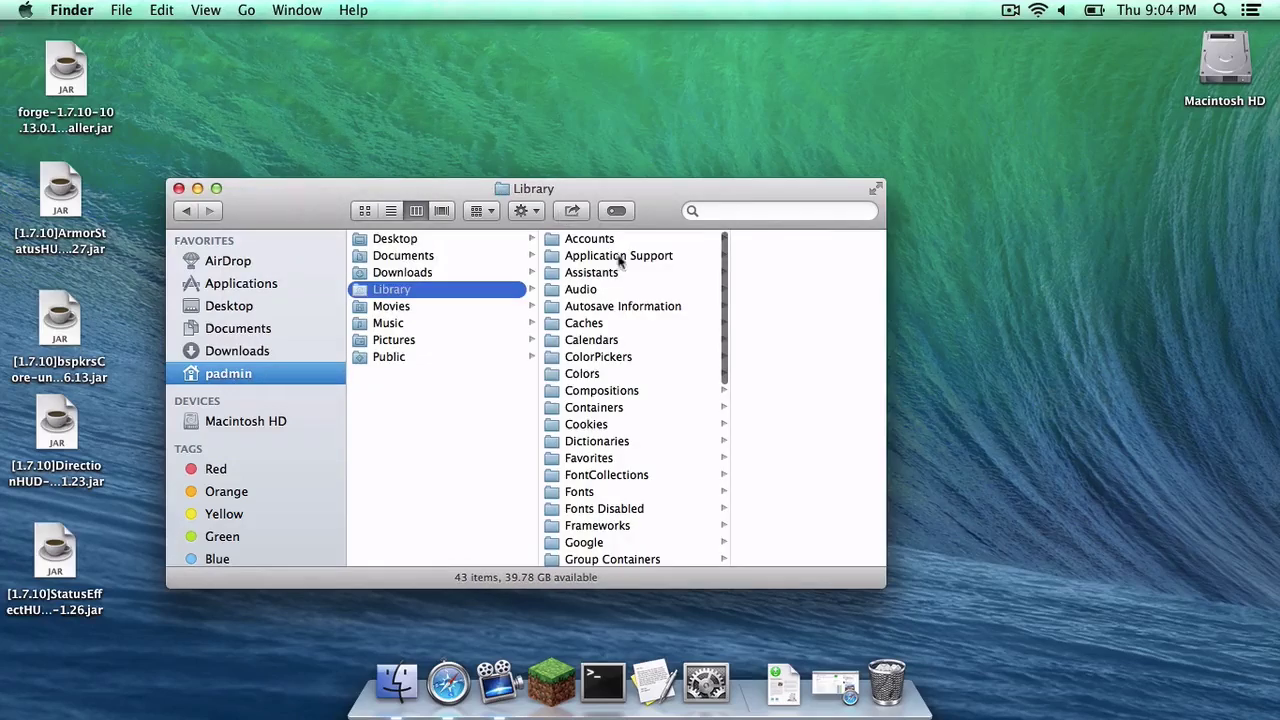
pyautogui.click(609, 258)
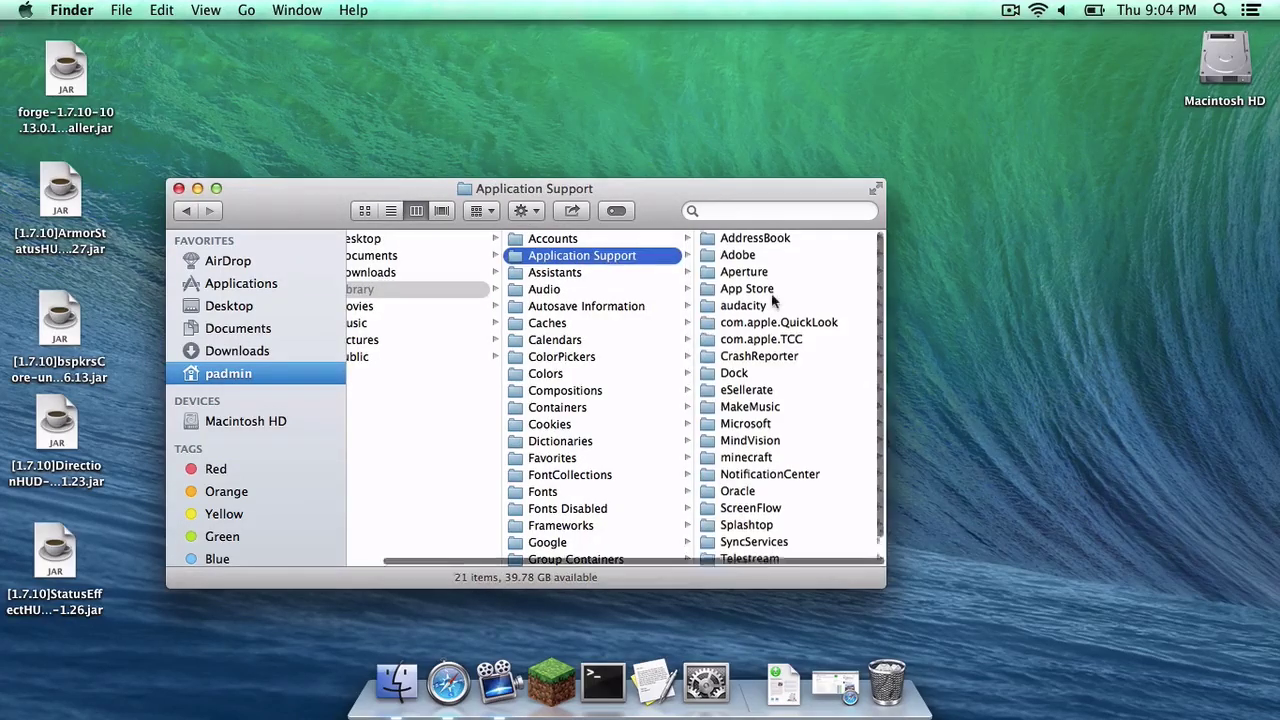
pyautogui.scroll(-1, 773, 386)
pyautogui.click(752, 447)
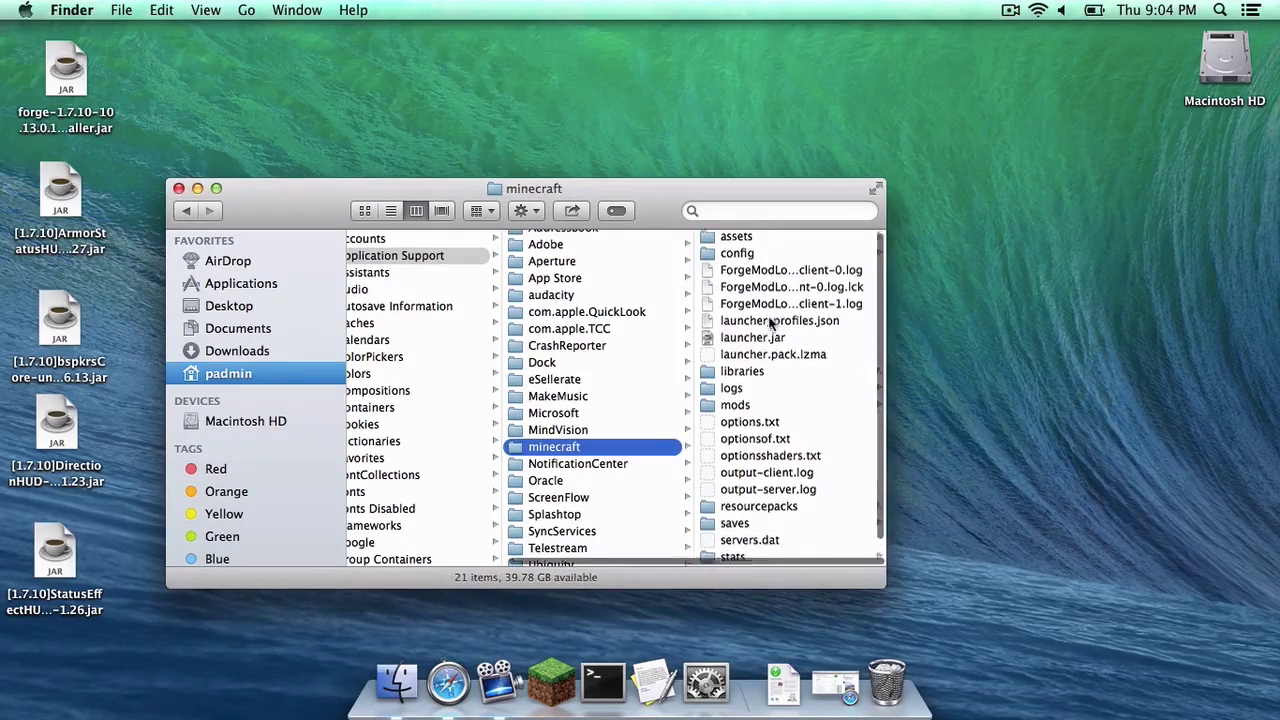
pyautogui.click(745, 393)
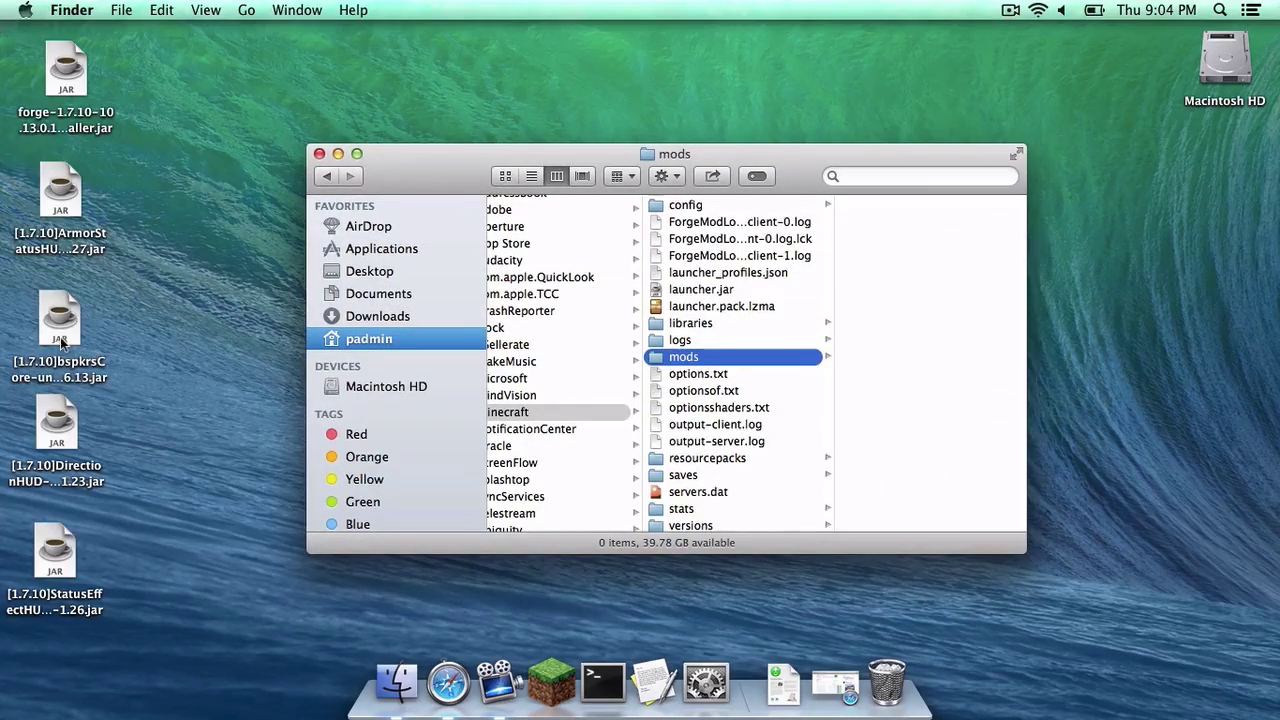
# Move the bspkrsCore, ArmorStatusHUD, DirectionHUD and StatusEffectHUD jars into mods and close the window.
pyautogui.moveTo(60, 337)
pyautogui.mouseDown()
pyautogui.moveTo(186, 320)
pyautogui.moveTo(960, 310)
pyautogui.moveTo(838, 313)
pyautogui.mouseUp()
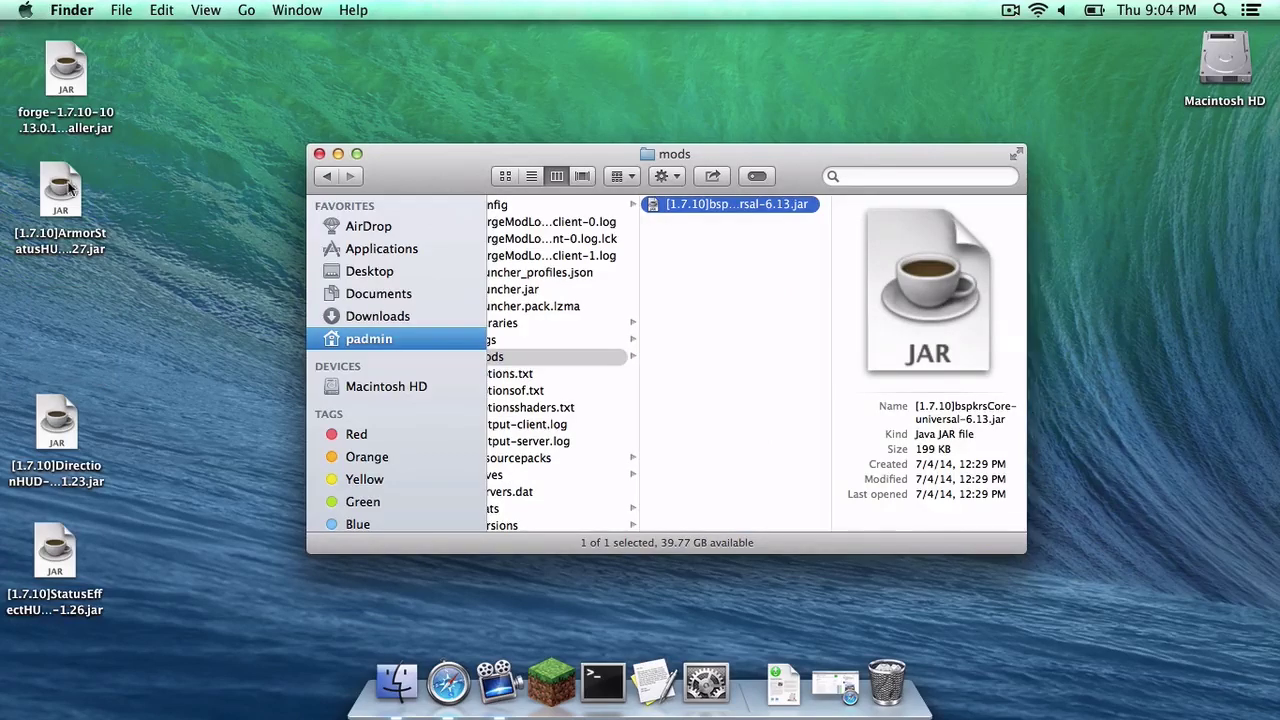
pyautogui.moveTo(57, 180)
pyautogui.mouseDown()
pyautogui.moveTo(823, 329)
pyautogui.moveTo(800, 300)
pyautogui.mouseUp()
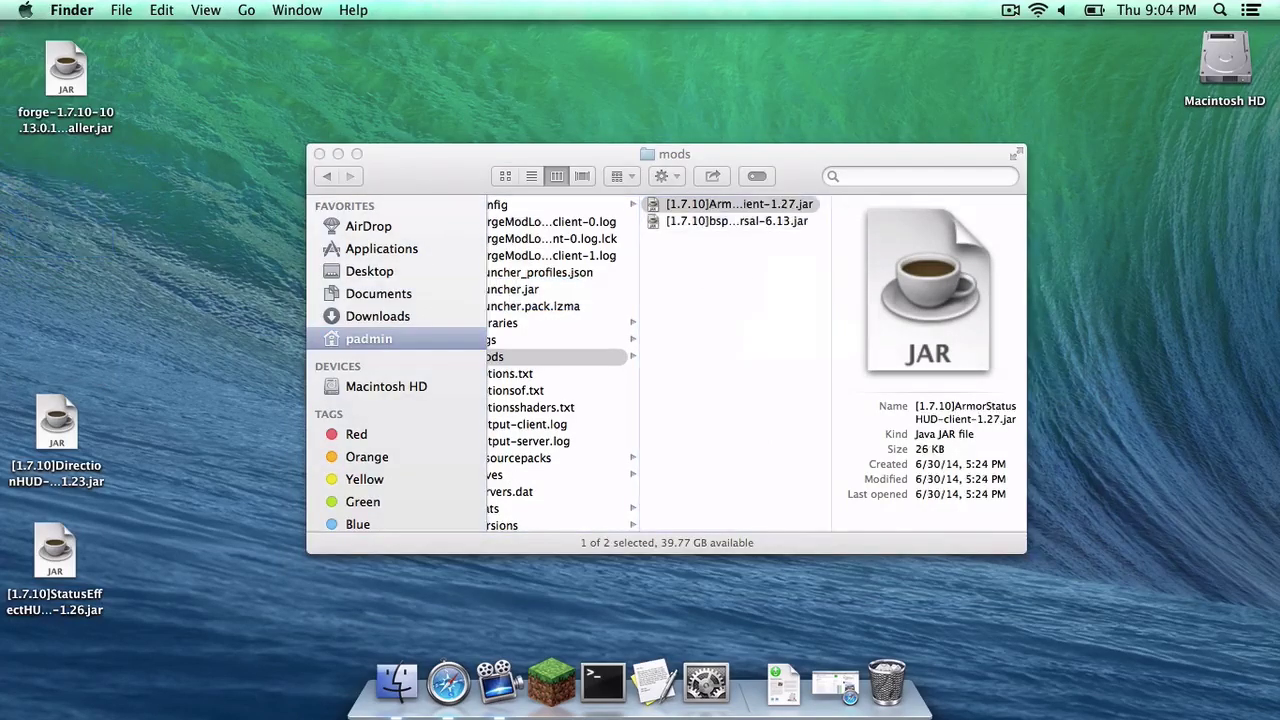
pyautogui.moveTo(40, 430)
pyautogui.mouseDown()
pyautogui.moveTo(712, 415)
pyautogui.moveTo(730, 300)
pyautogui.mouseUp()
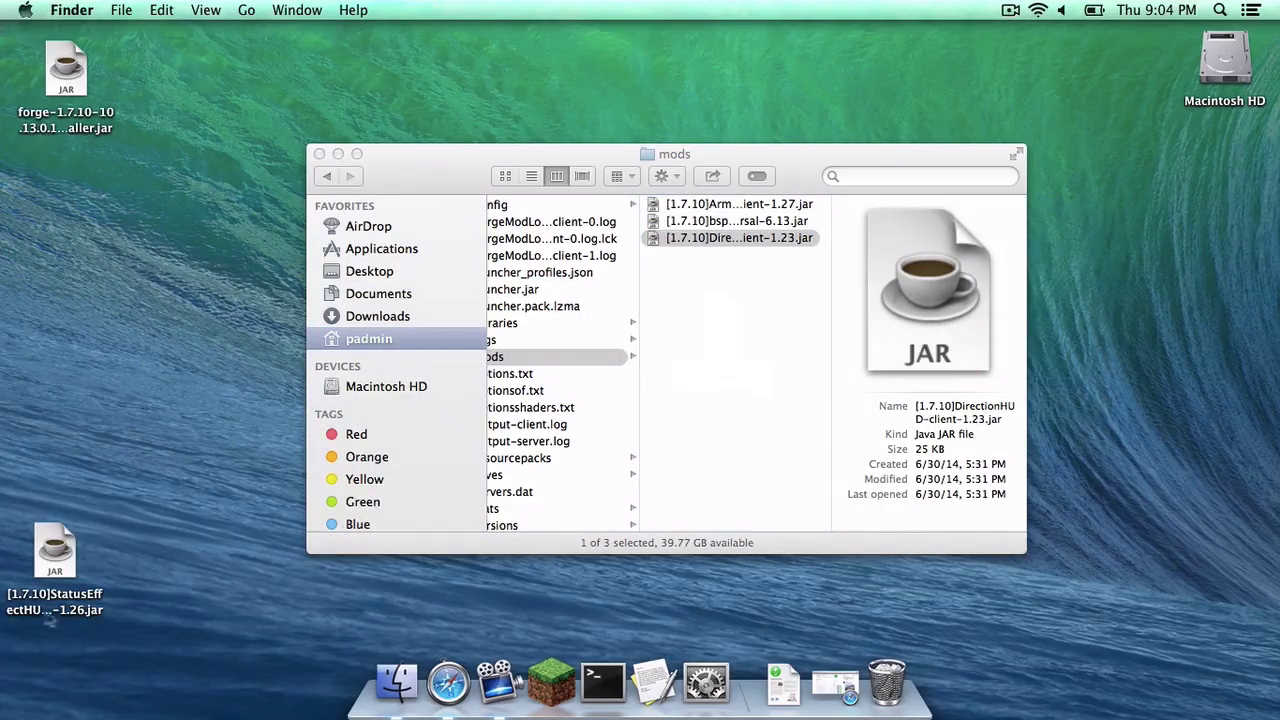
pyautogui.click(50, 567)
pyautogui.moveTo(50, 567)
pyautogui.mouseDown()
pyautogui.moveTo(712, 345)
pyautogui.moveTo(746, 365)
pyautogui.mouseUp()
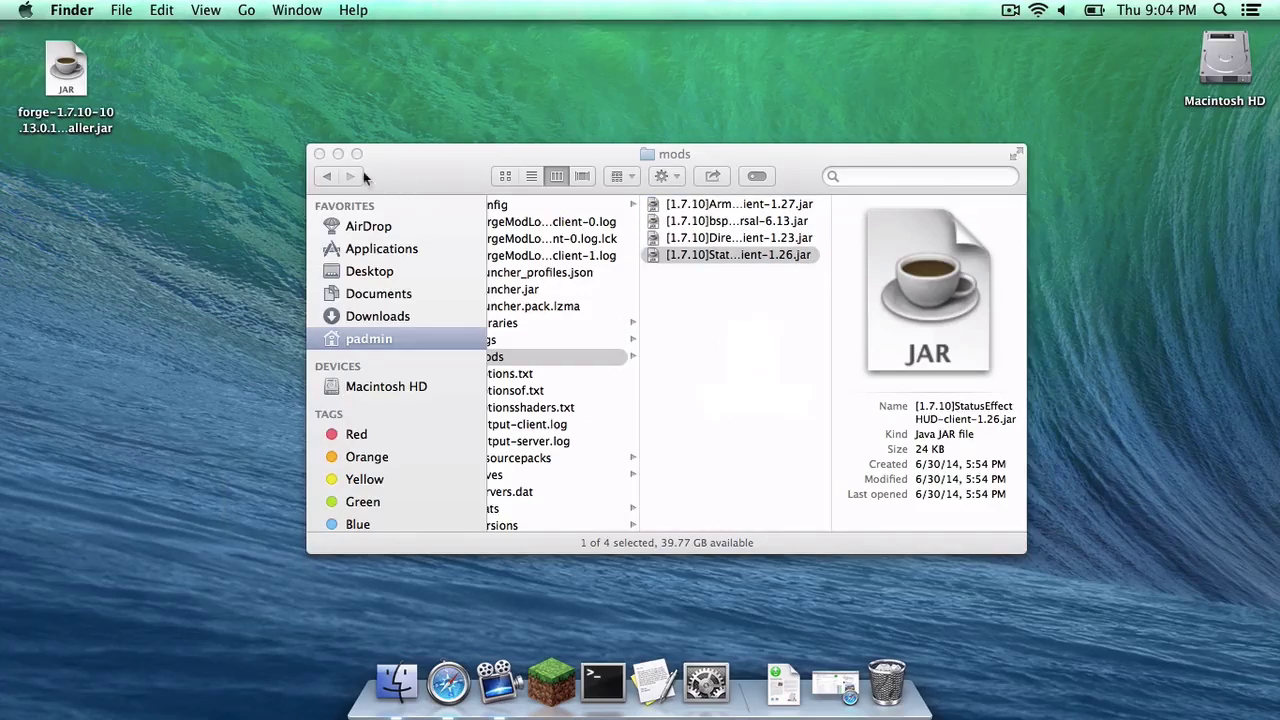
pyautogui.click(320, 154)
# Launch Forge and verify bspkrsCore 6.13, ArmorStatusHUD 1.27, DirectionHUD 1.23, StatusEffectHUD 1.26 in Mod List.
pyautogui.click(551, 682)
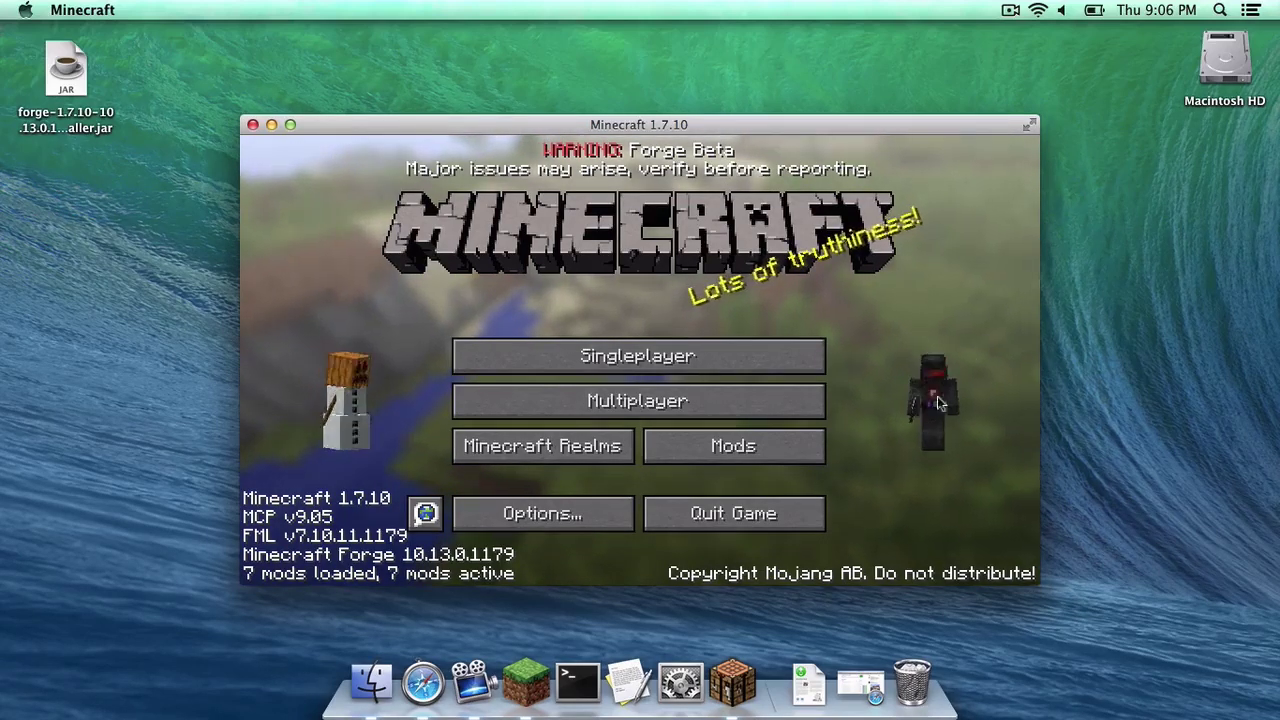
pyautogui.click(732, 450)
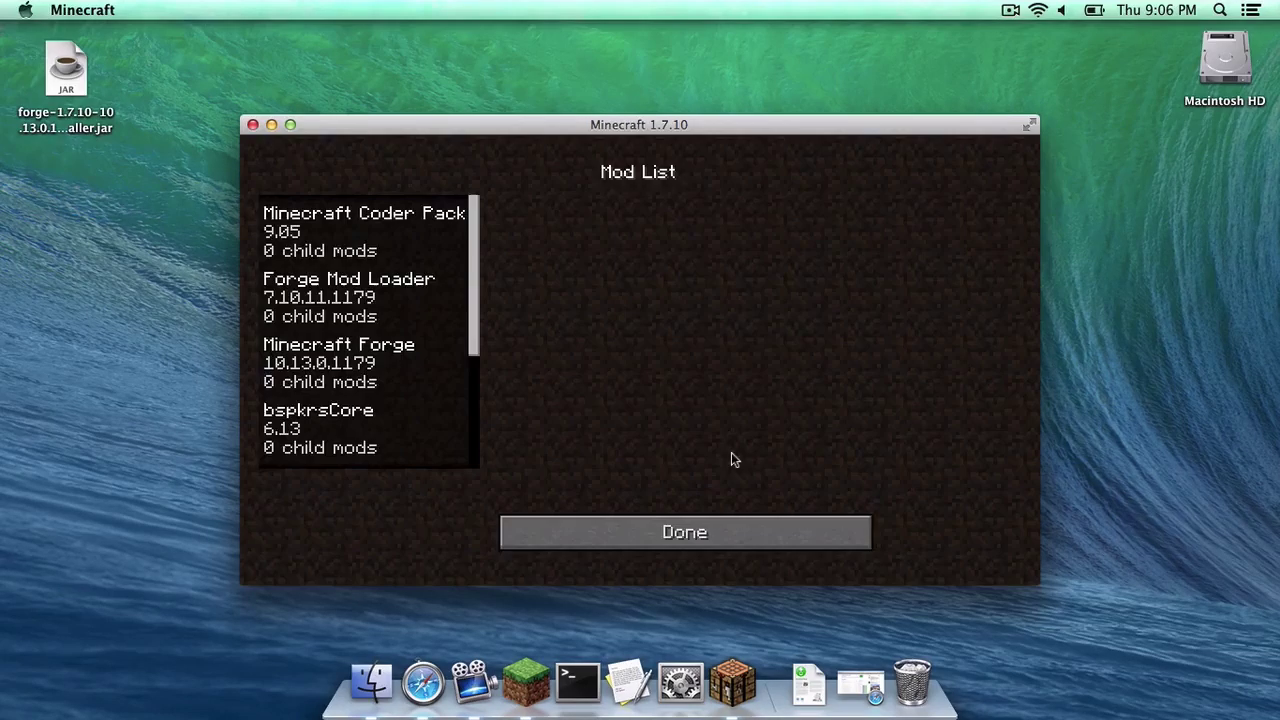
pyautogui.scroll(-5, 358, 341)
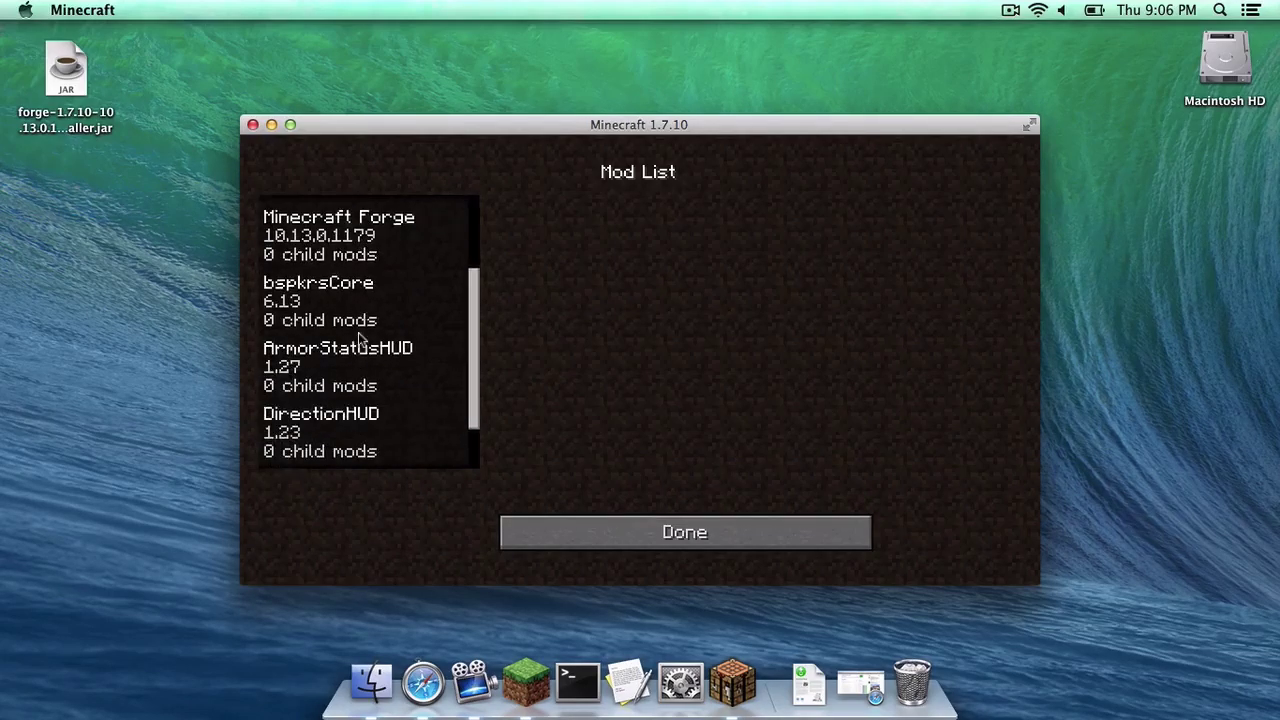
pyautogui.click(597, 533)
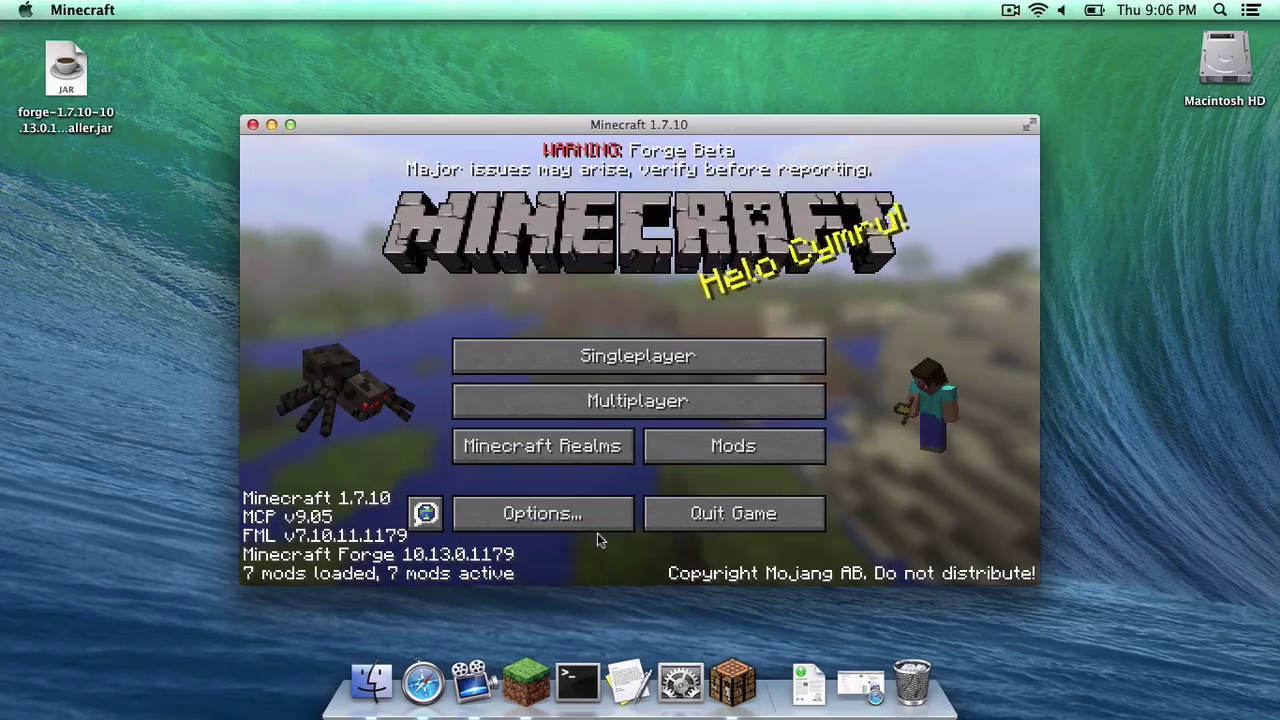